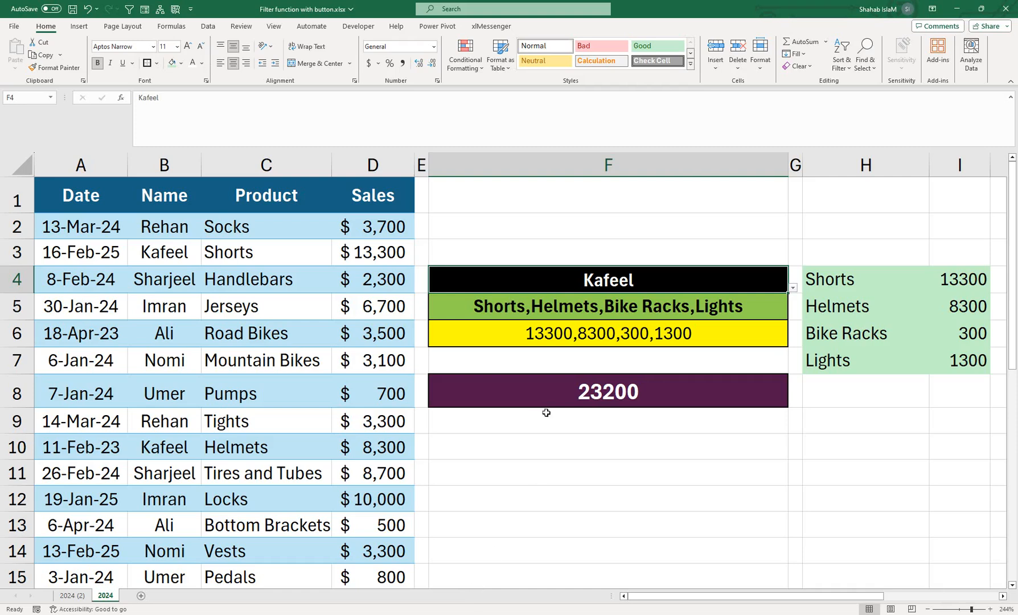
# Choose the fourth name on the drop-down list in F4 to show that person's products and sales.
pyautogui.click(542, 435)
pyautogui.moveTo(133, 210); pyautogui.dragTo(164, 490)
pyautogui.moveTo(239, 226); pyautogui.dragTo(262, 336)
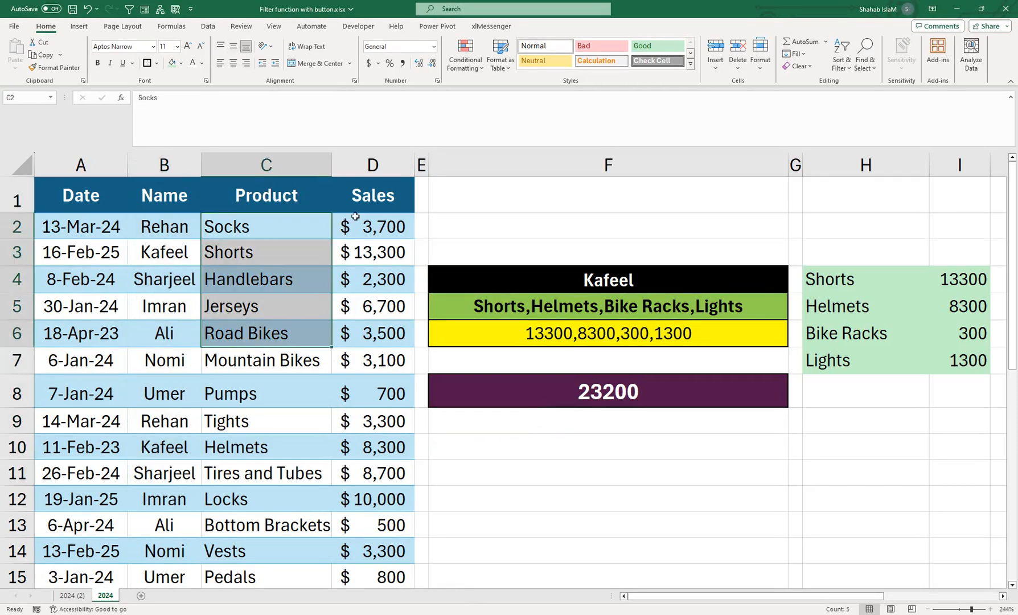
pyautogui.click(573, 279)
pyautogui.click(794, 288)
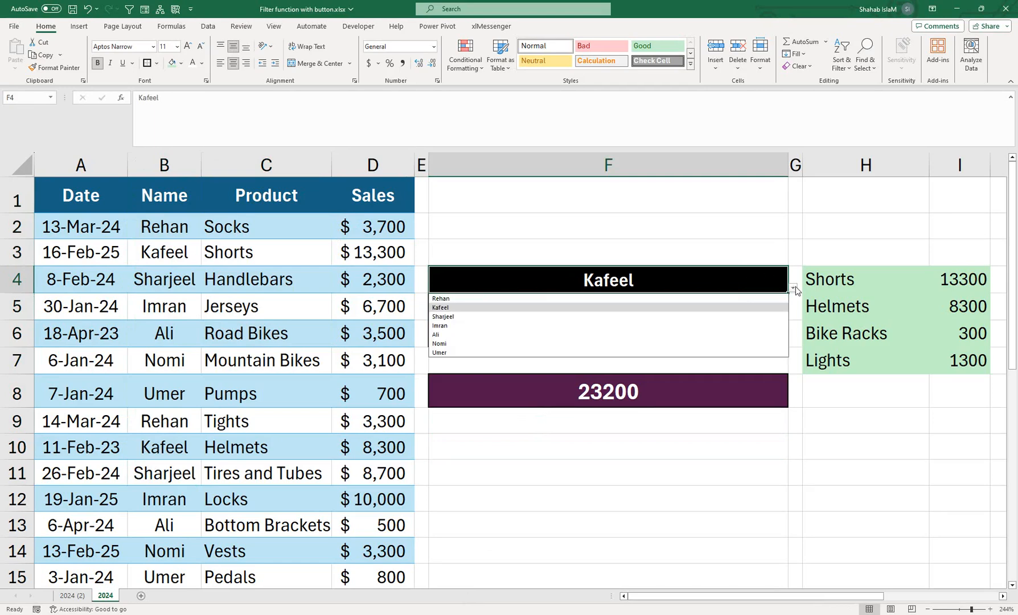
pyautogui.click(725, 309)
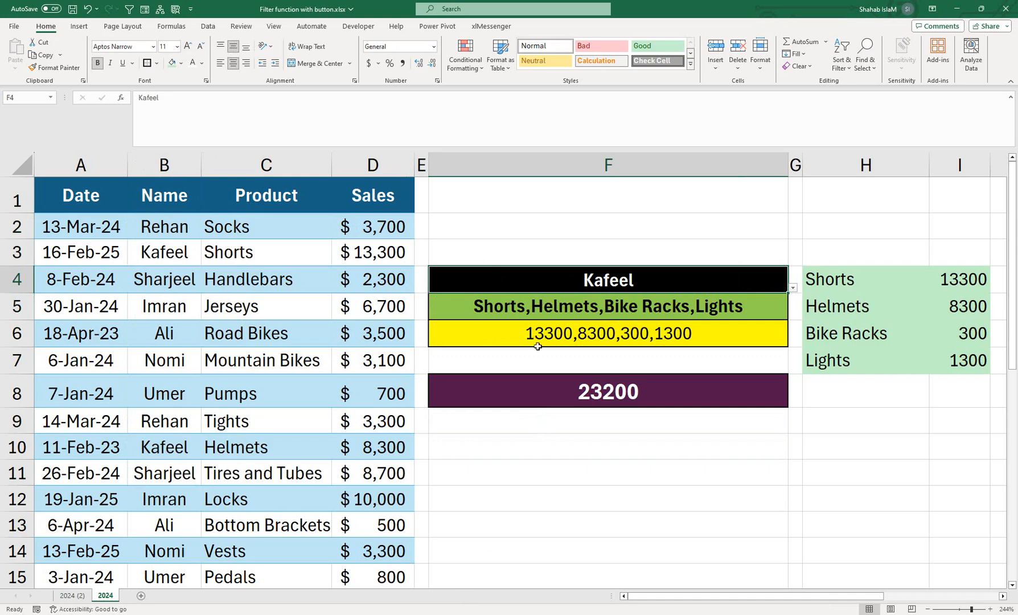
pyautogui.click(793, 288)
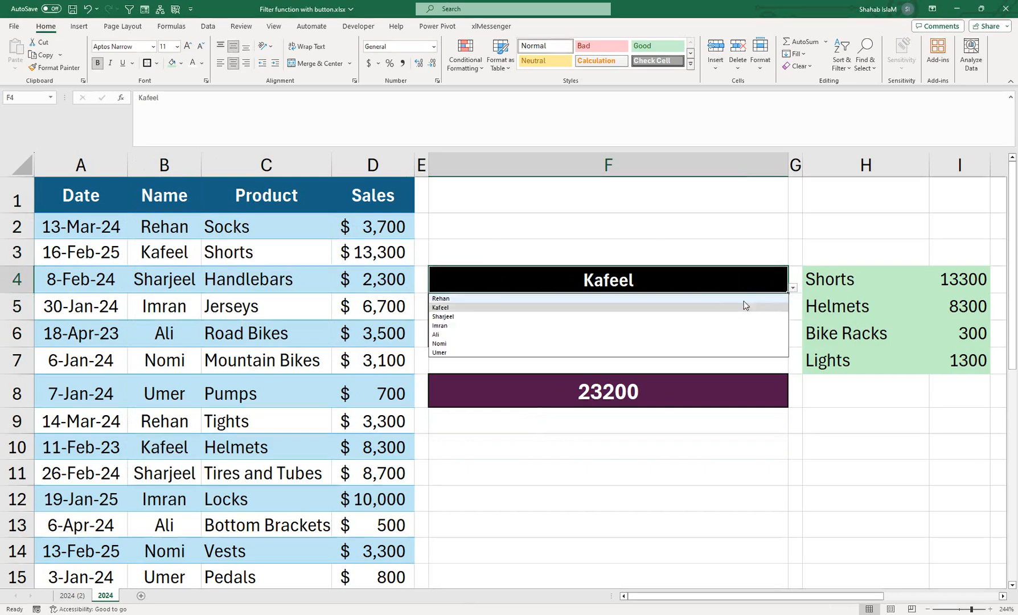
pyautogui.click(727, 326)
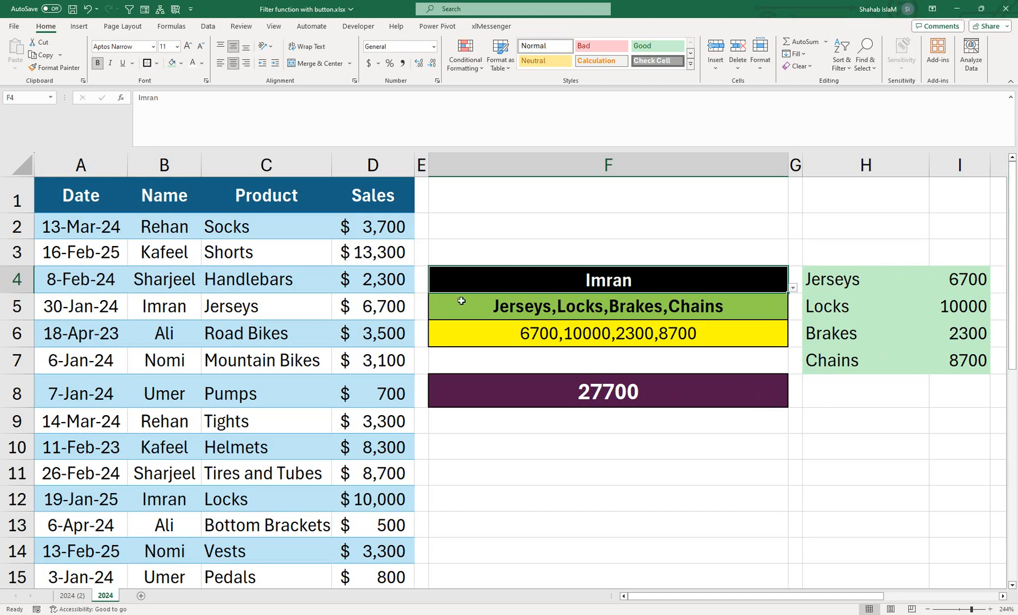
# Create a copy of the 2024 sheet, placed before the 2024 (2) sheet.
pyautogui.rightClick(105, 601)
pyautogui.click(134, 480)
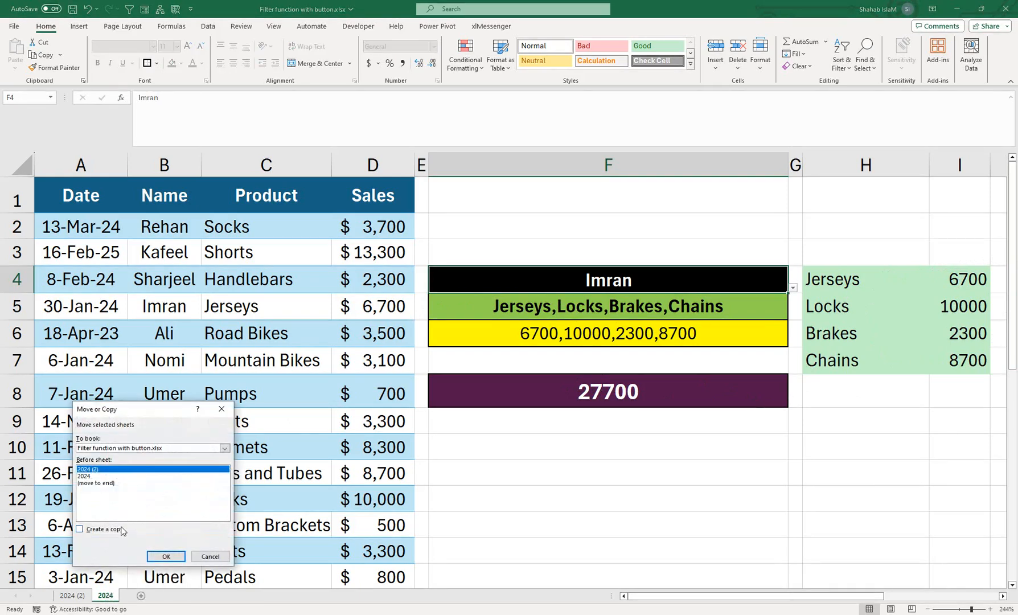
pyautogui.click(122, 531)
pyautogui.click(165, 556)
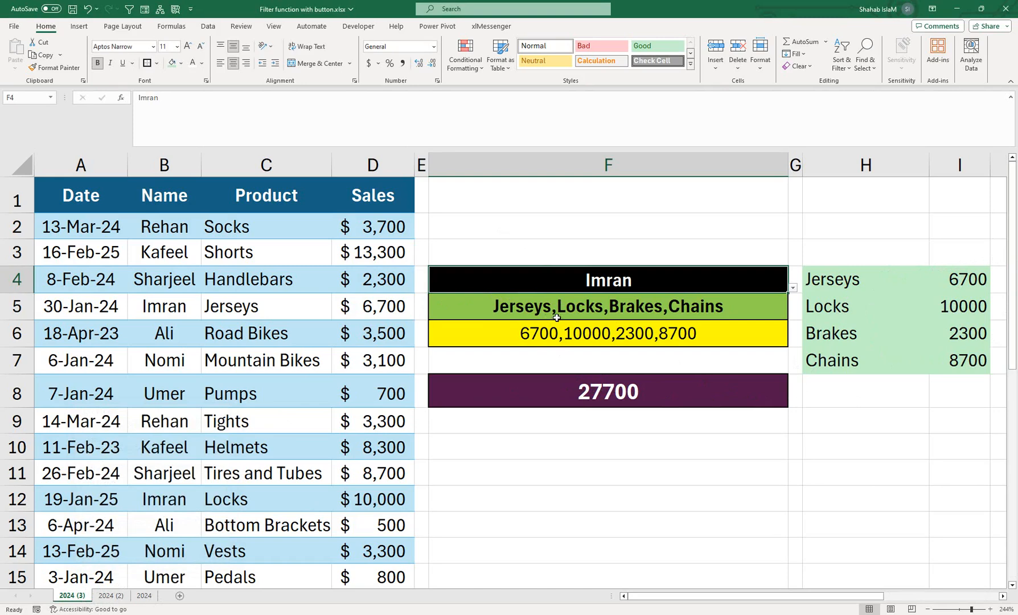
# Delete columns F to H on the copied sheet and clear all contents and formatting from the new column F.
pyautogui.moveTo(651, 164); pyautogui.dragTo(861, 161)
pyautogui.rightClick(858, 164)
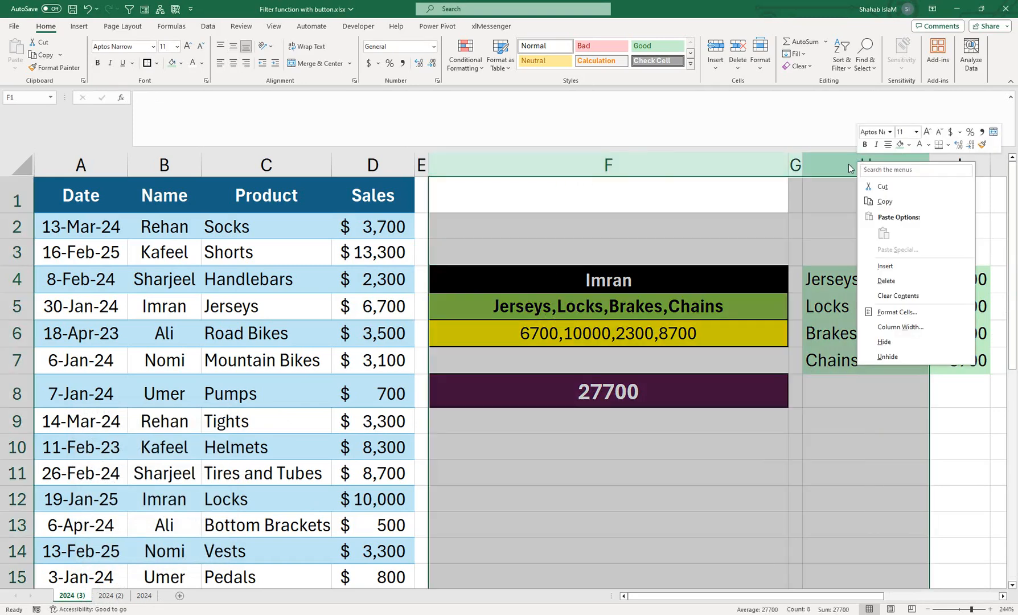
pyautogui.click(886, 281)
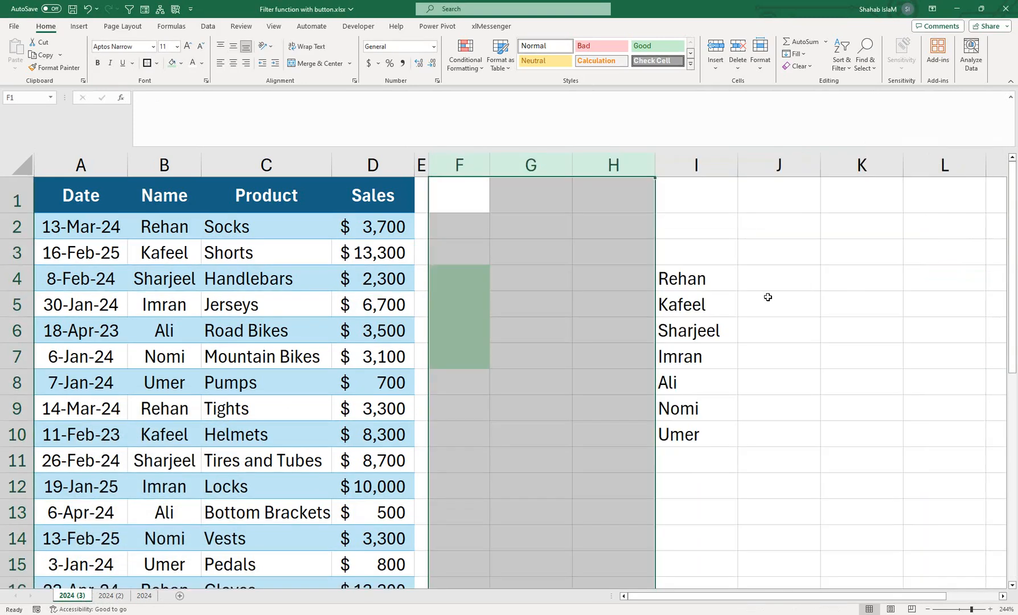
pyautogui.click(455, 170)
pyautogui.click(797, 66)
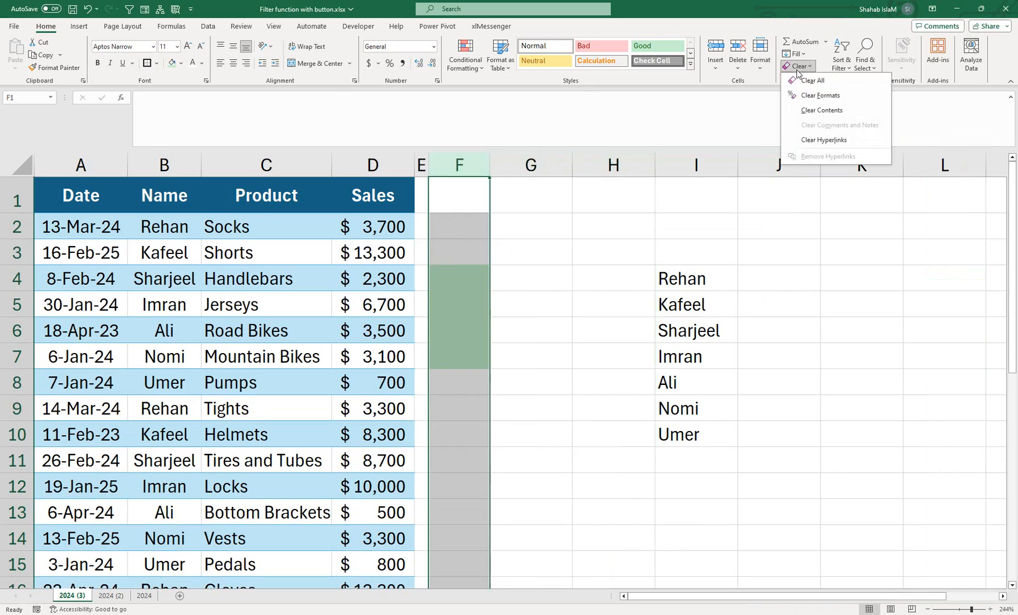
pyautogui.click(808, 79)
# Widen column G to about three times its width and apply the Check Cell style to G3.
pyautogui.click(552, 240)
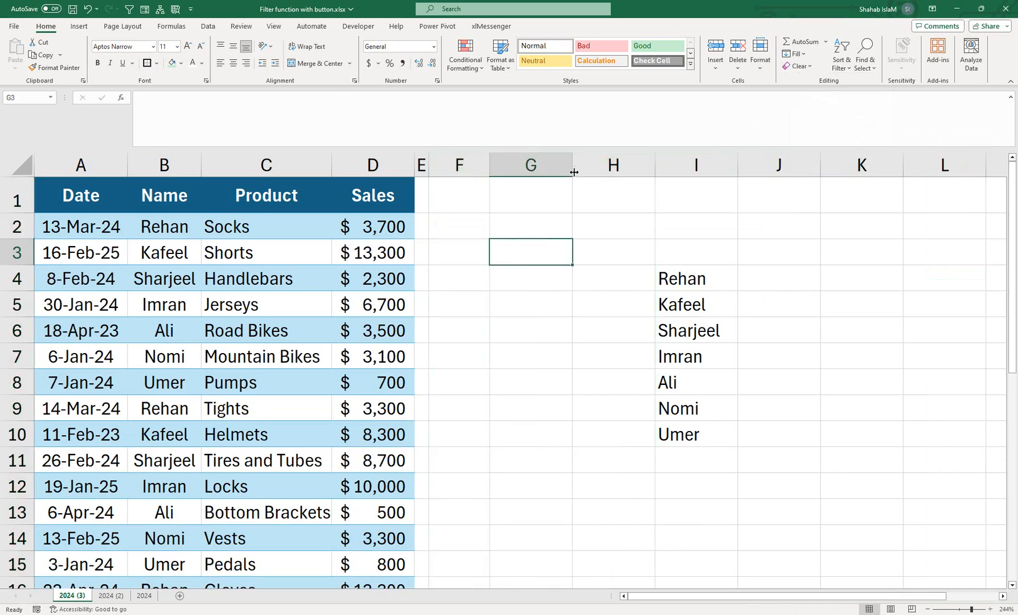
pyautogui.moveTo(573, 164); pyautogui.dragTo(734, 164)
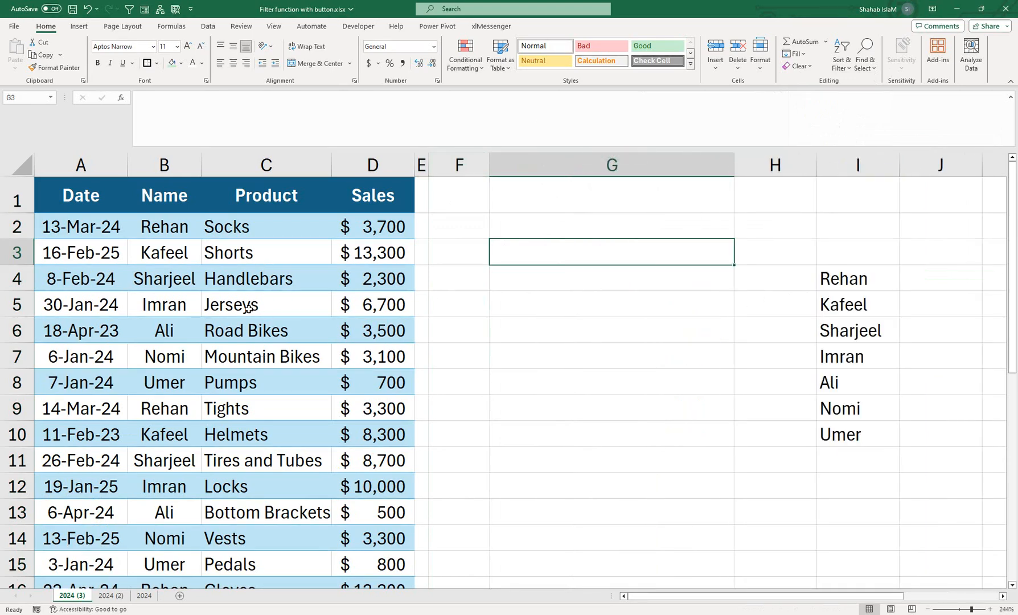
pyautogui.click(674, 61)
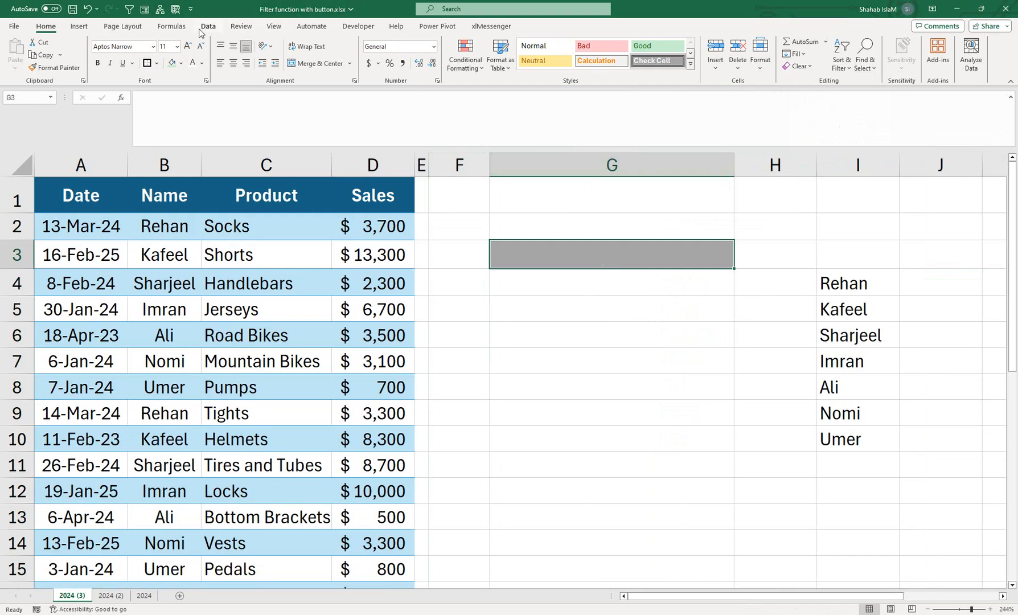
# Review the formula in I4 that produces the list of unique names.
pyautogui.doubleClick(866, 282)
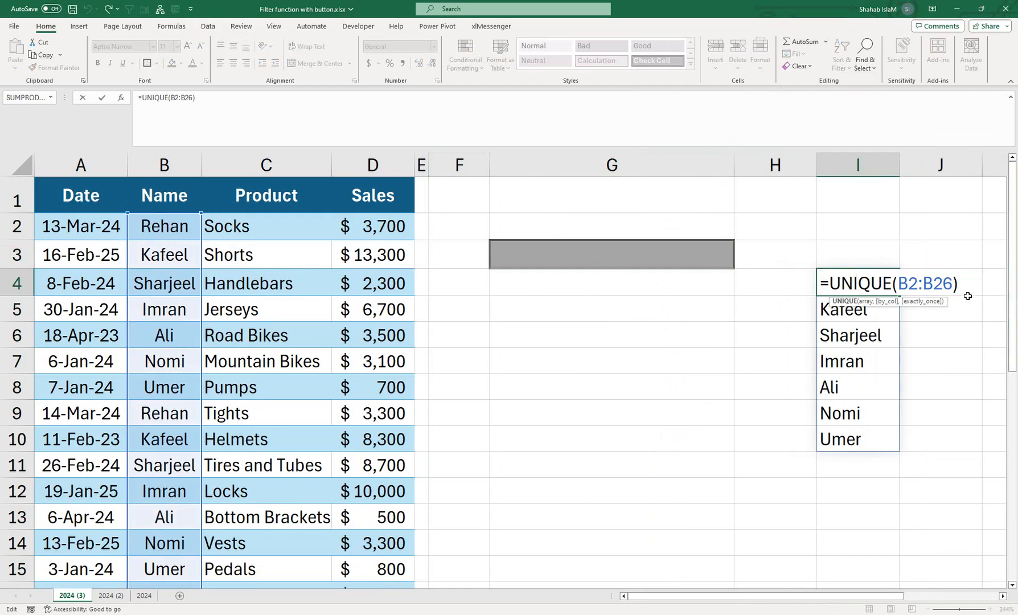
pyautogui.press('Return')
# Begin a data validation rule for G3 that allows values from a list.
pyautogui.click(644, 258)
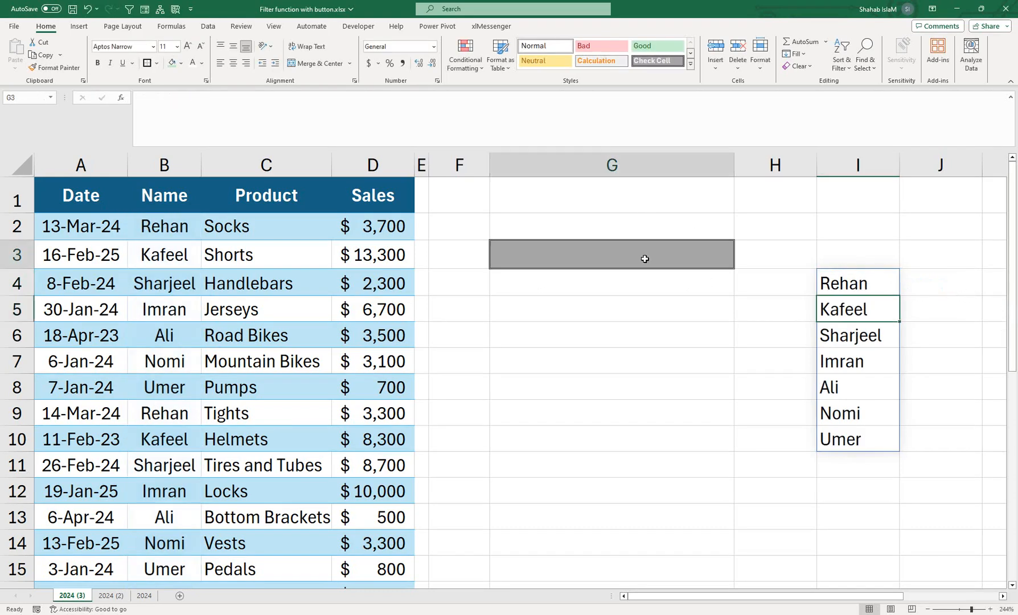
pyautogui.click(208, 26)
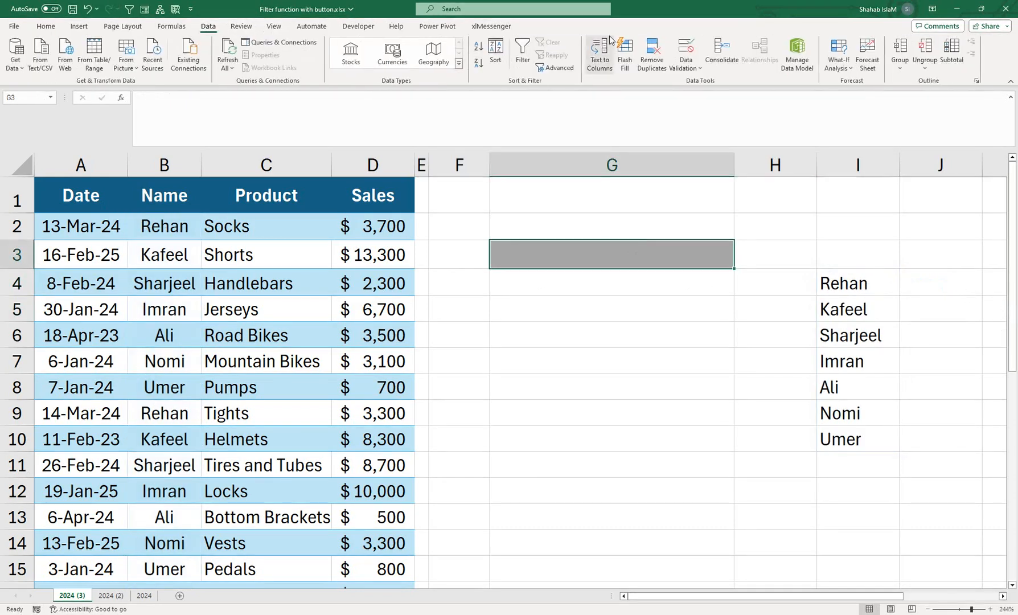
pyautogui.click(686, 66)
pyautogui.click(701, 86)
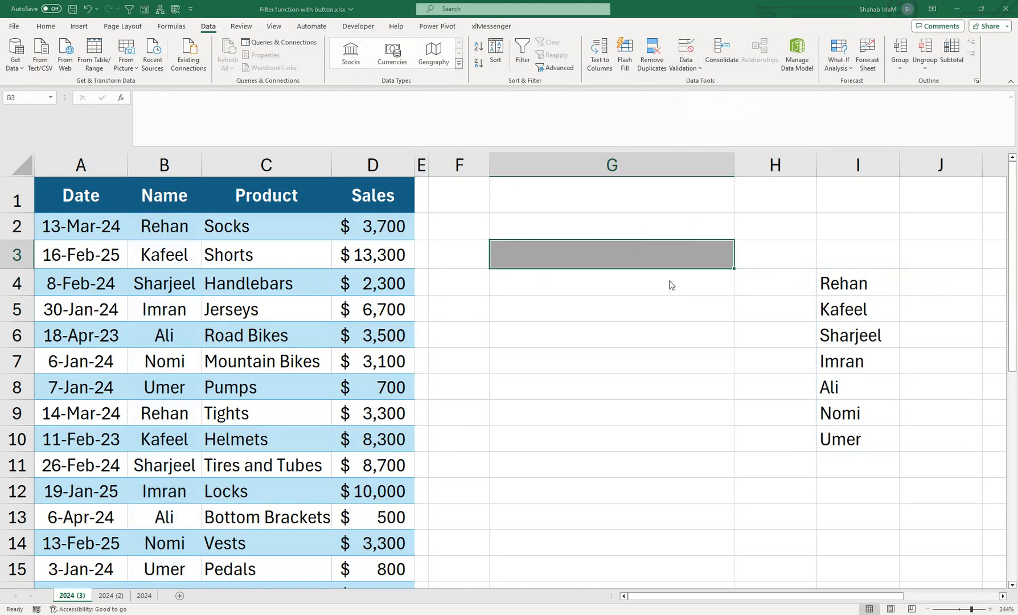
pyautogui.click(301, 302)
pyautogui.click(292, 338)
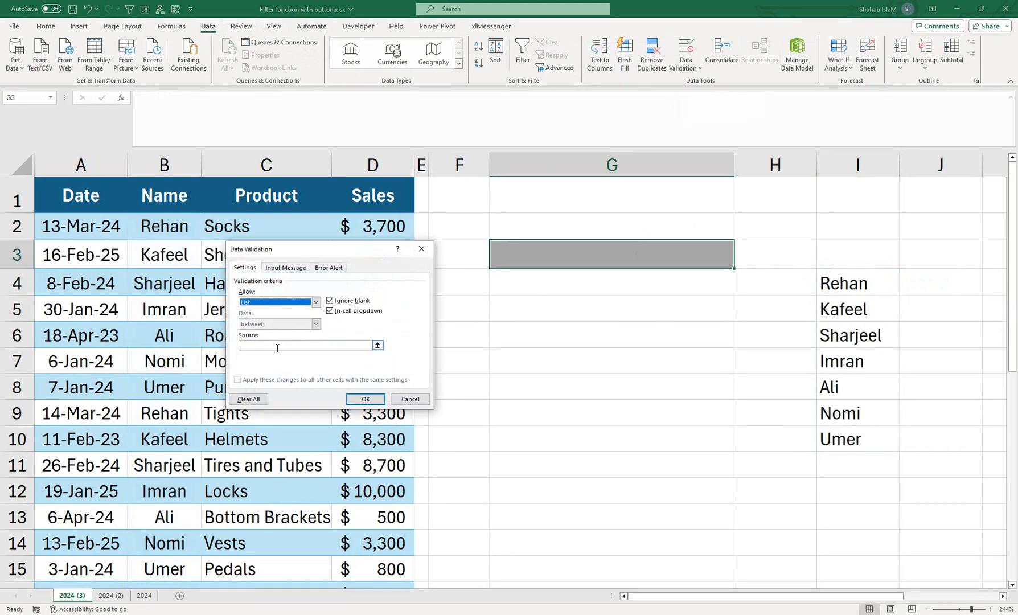
# Try to use =$I$4Z# as the source of G3's validation list.
pyautogui.click(273, 348)
pyautogui.moveTo(842, 284); pyautogui.dragTo(869, 439)
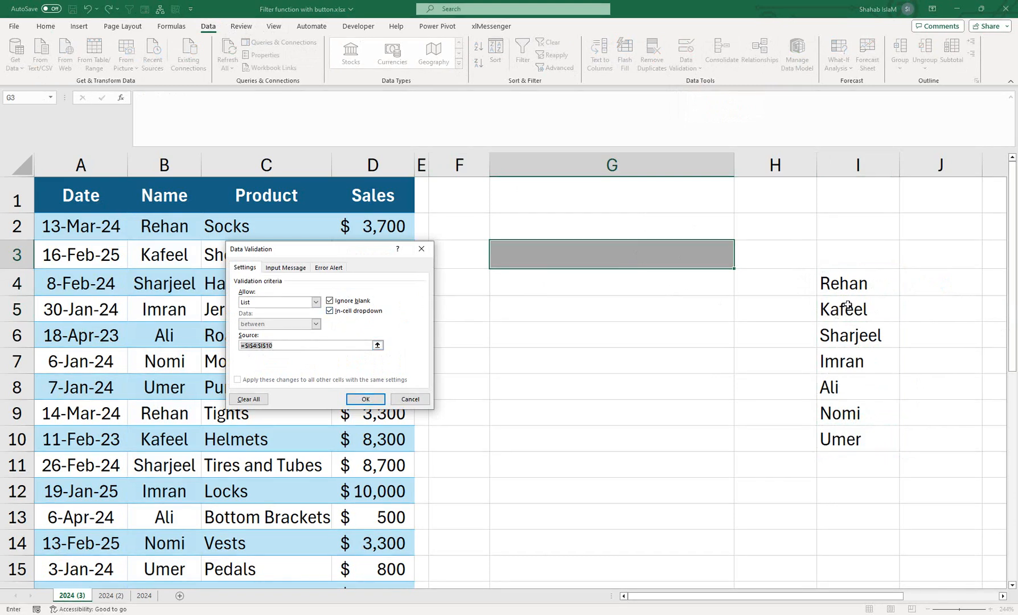
pyautogui.click(839, 283)
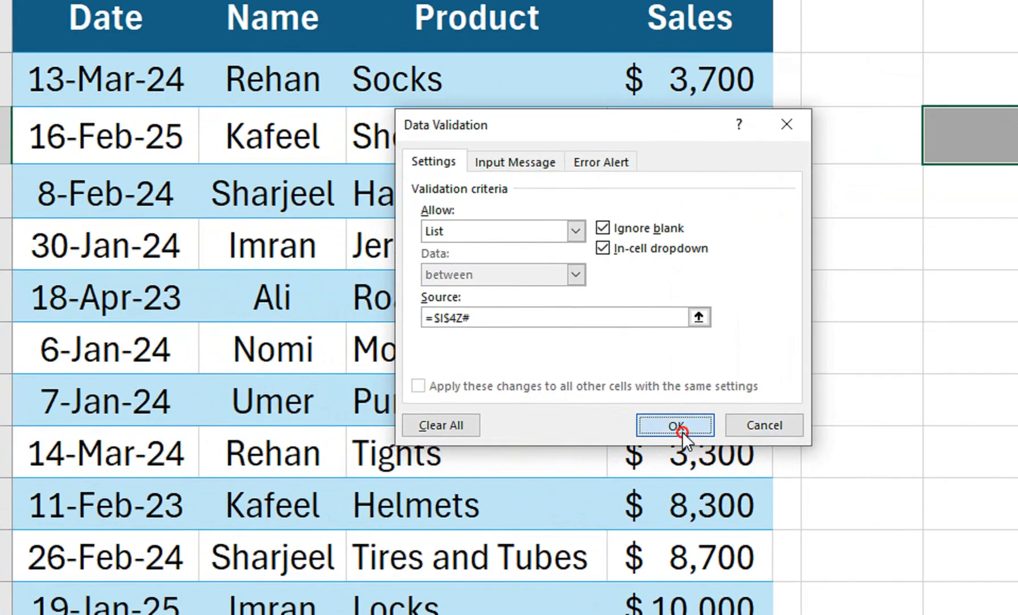
pyautogui.click(679, 437)
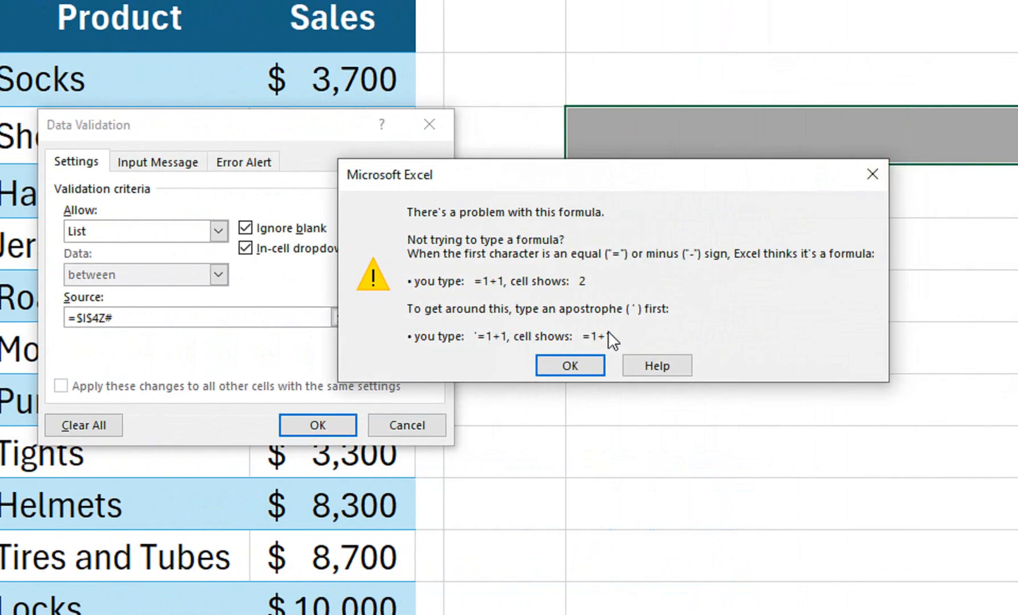
pyautogui.click(569, 363)
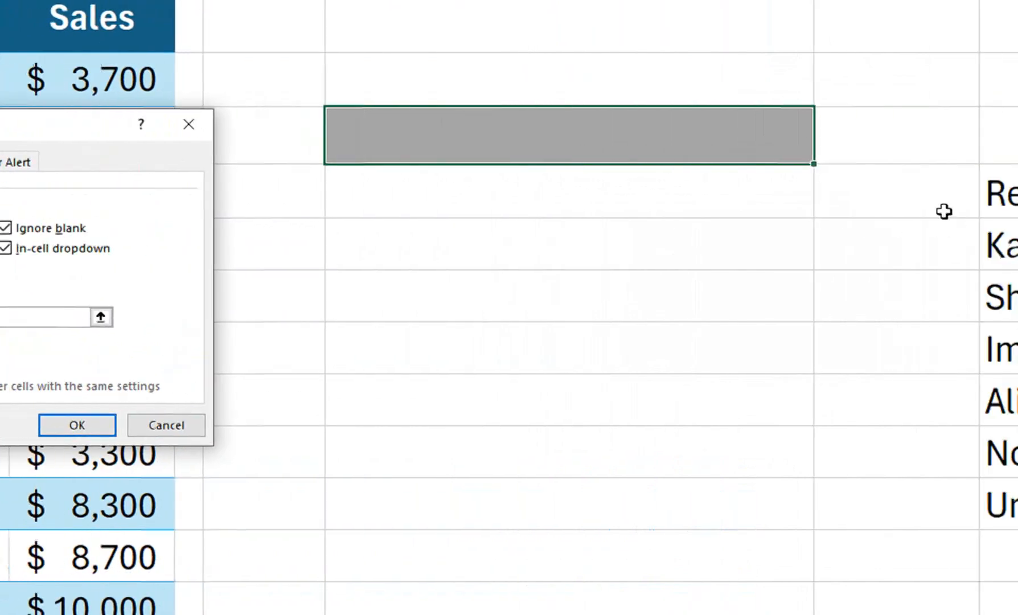
# Set the validation list source for G3 to the spilled names with =$I$4# and apply the rule.
pyautogui.click(989, 193)
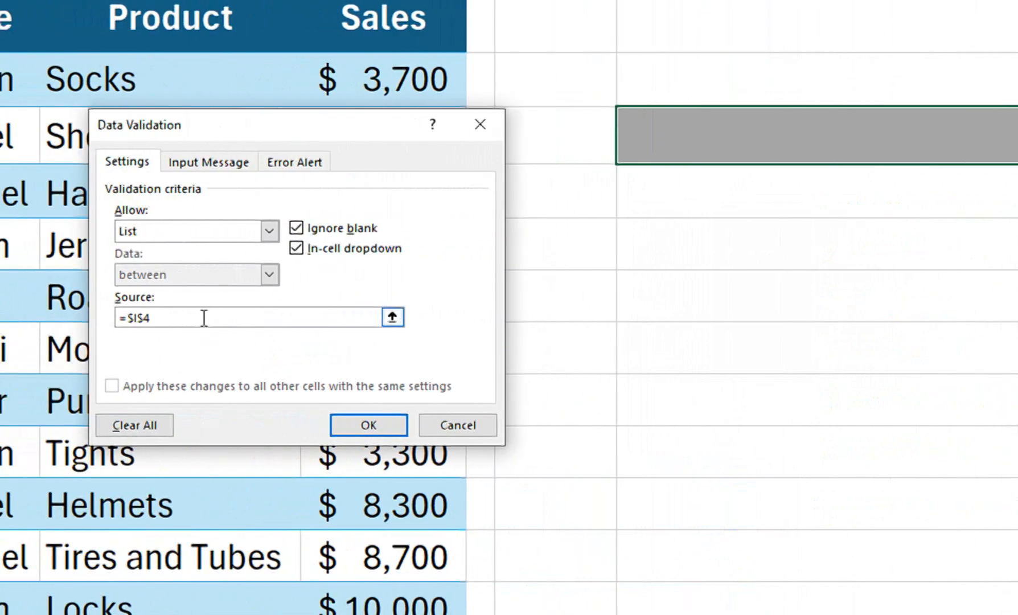
pyautogui.write('#')
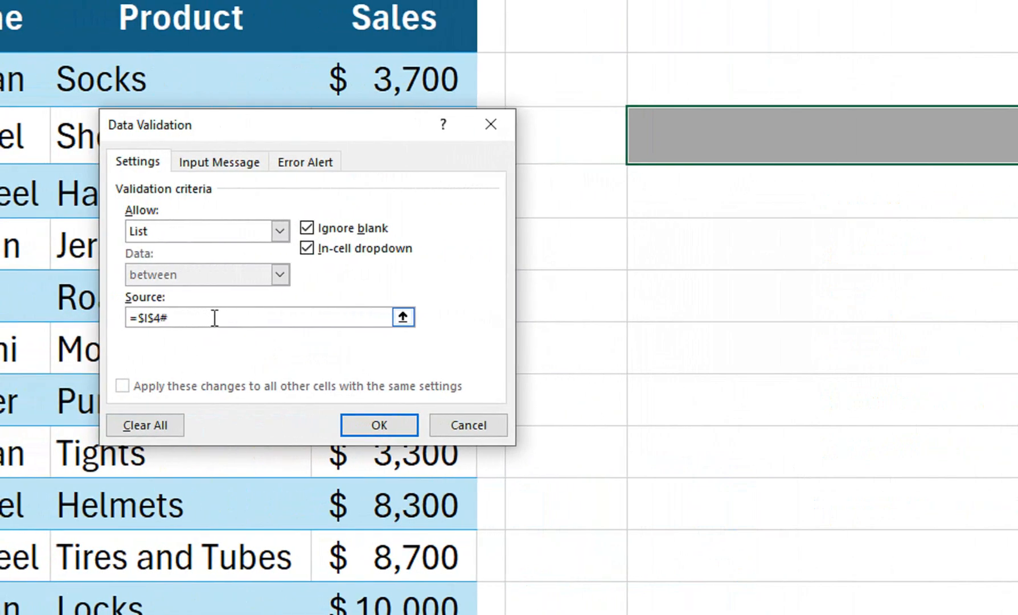
pyautogui.click(377, 424)
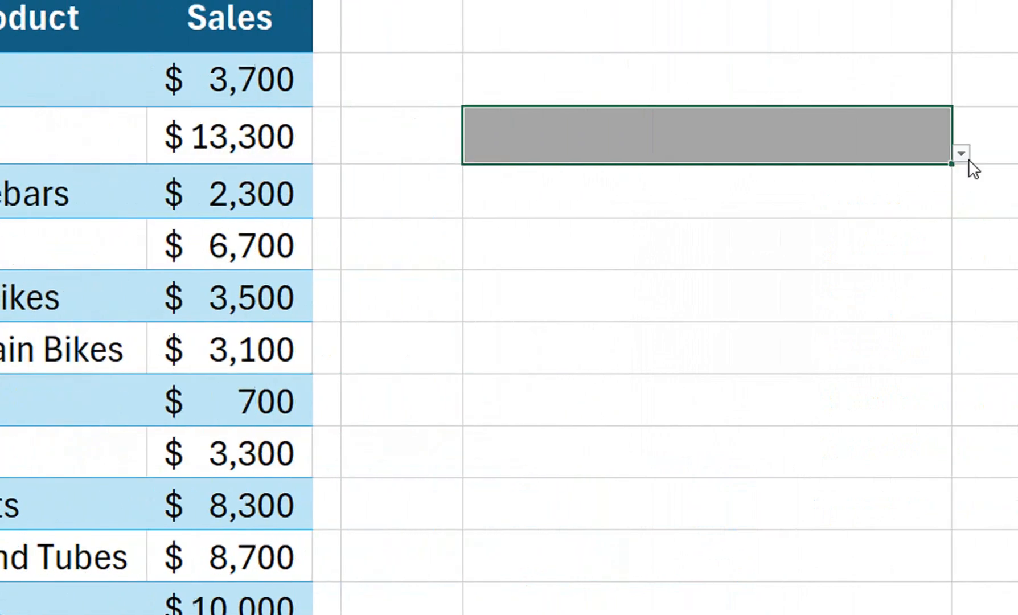
# Choose the third name from G3's drop-down list and center it horizontally in the cell.
pyautogui.click(962, 153)
pyautogui.click(750, 213)
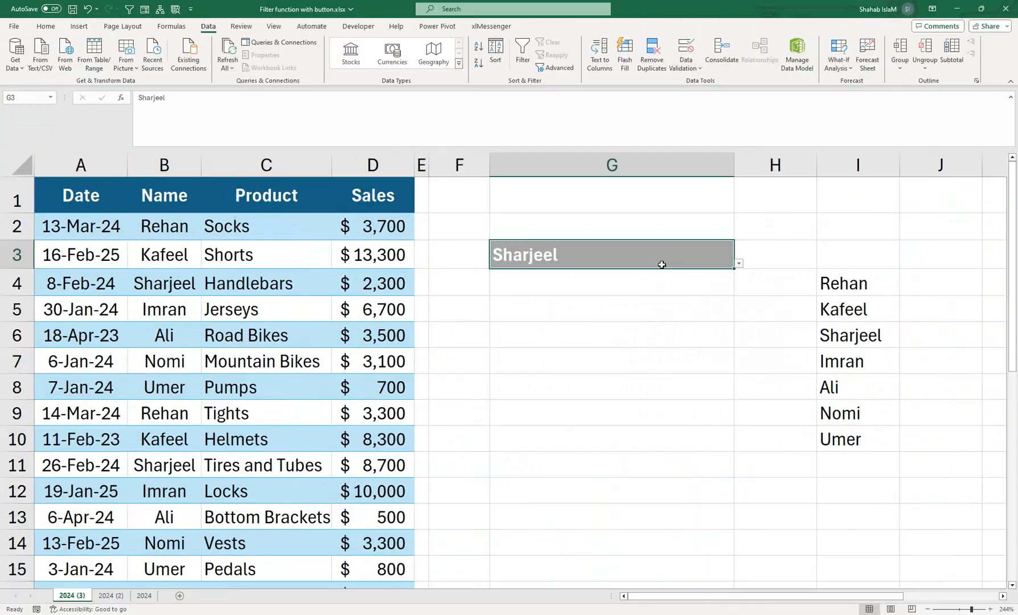
pyautogui.click(45, 27)
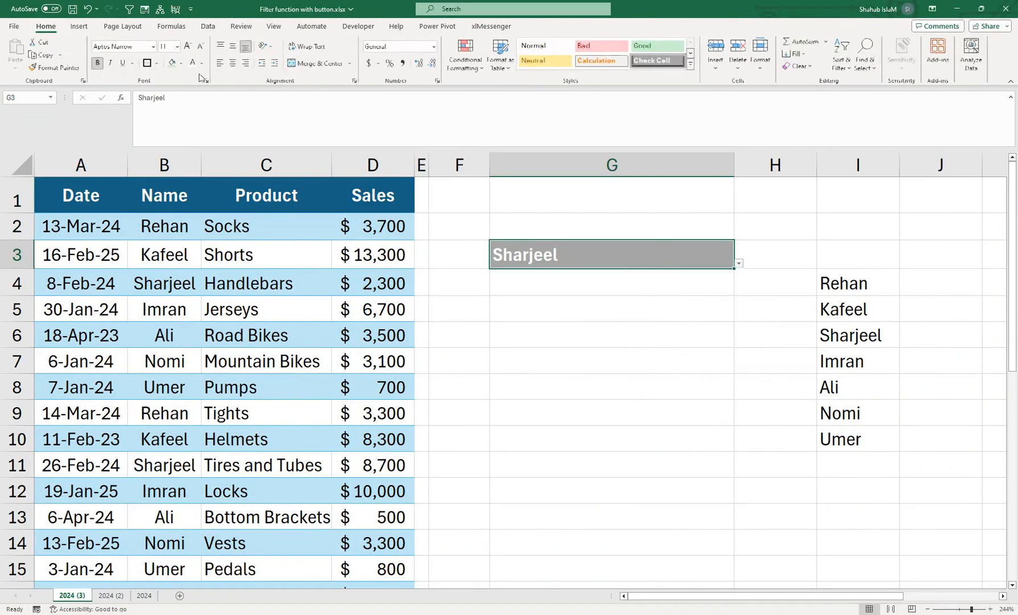
pyautogui.click(233, 62)
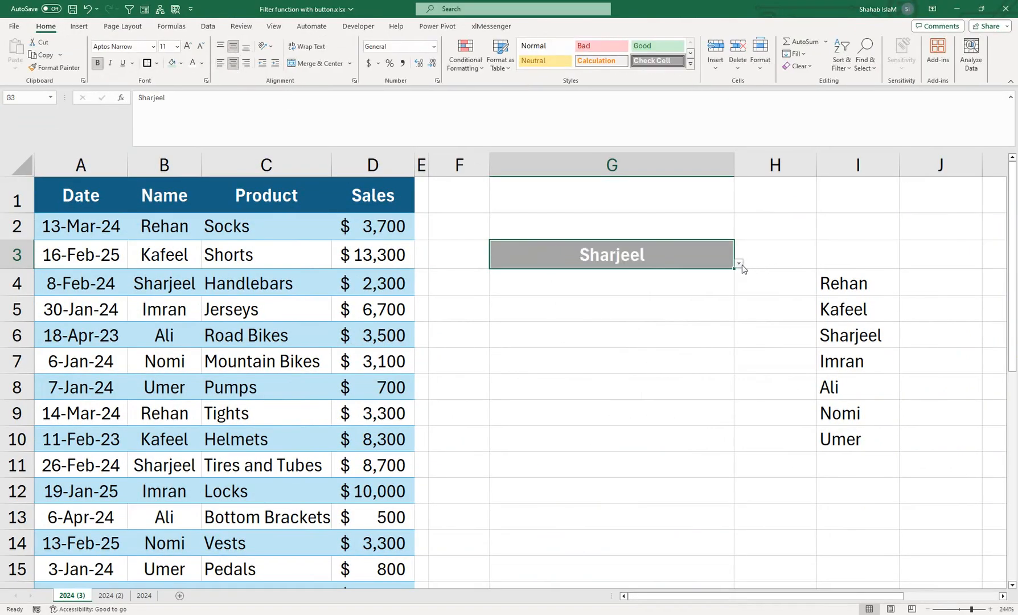
# Start a formula in G4 with =tex to look up the text functions.
pyautogui.click(709, 281)
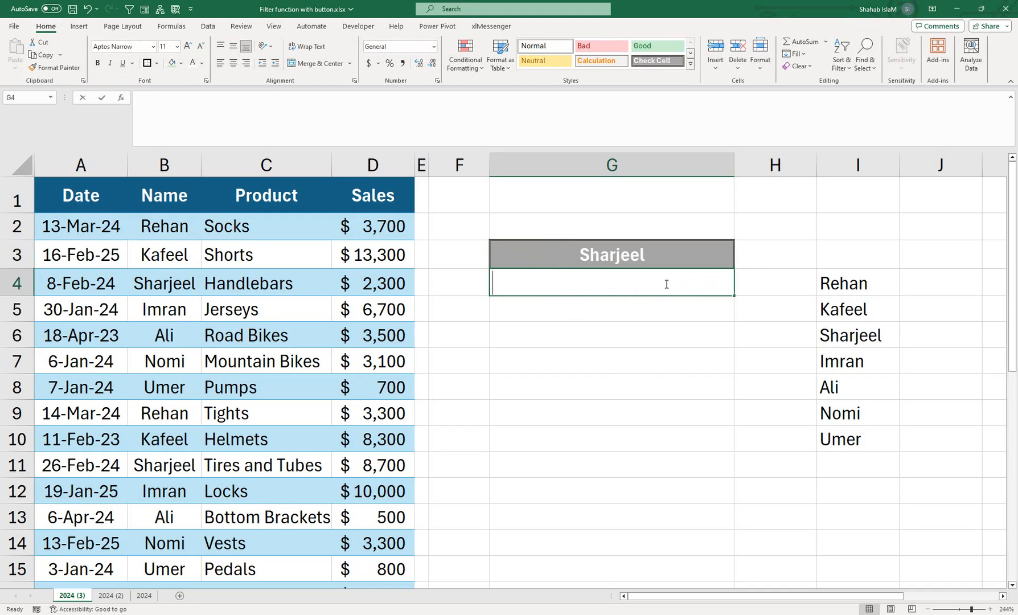
pyautogui.write('=tex')
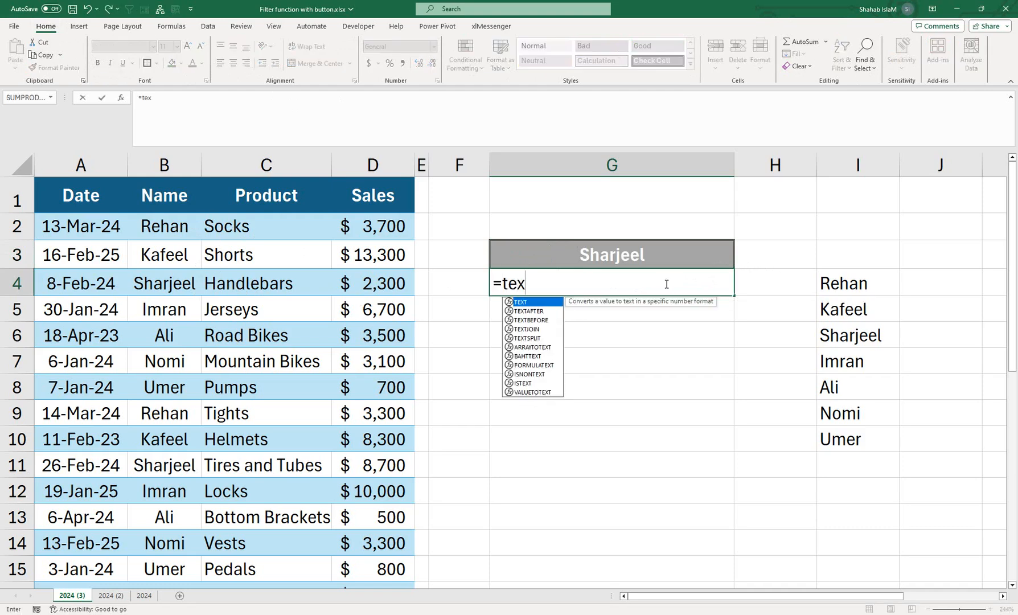
pyautogui.press('Down')
pyautogui.press('Down')
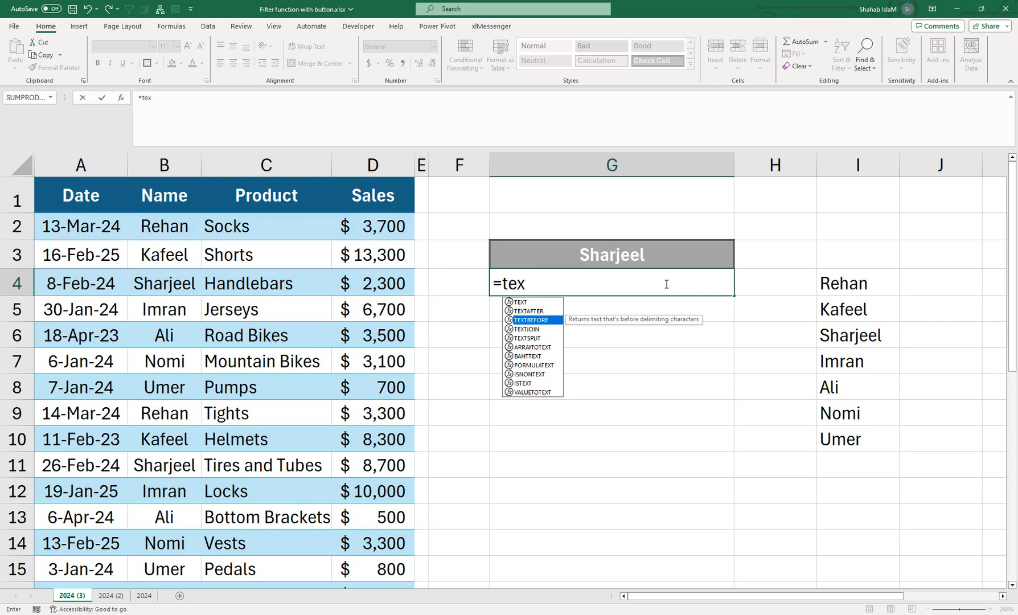
pyautogui.press('Tab')
pyautogui.press('BackSpace')
pyautogui.press('BackSpace')
pyautogui.press('BackSpace')
pyautogui.press('BackSpace')
pyautogui.press('BackSpace')
pyautogui.press('BackSpace')
pyautogui.press('BackSpace')
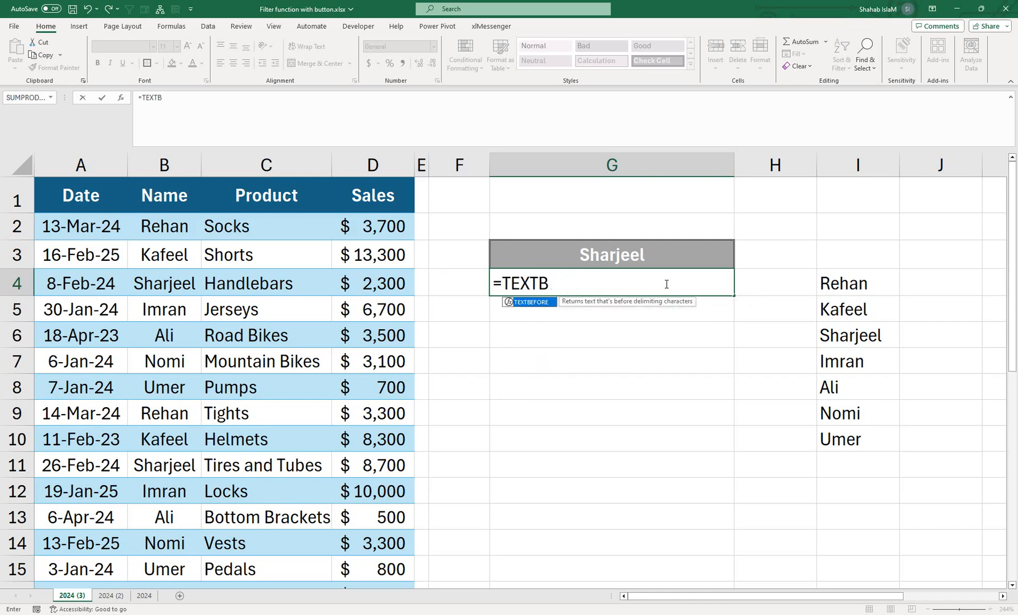
# Start a TEXTJOIN formula in G4 with a comma delimiter, TRUE to ignore empty cells, and a nested IF function.
pyautogui.press('Down')
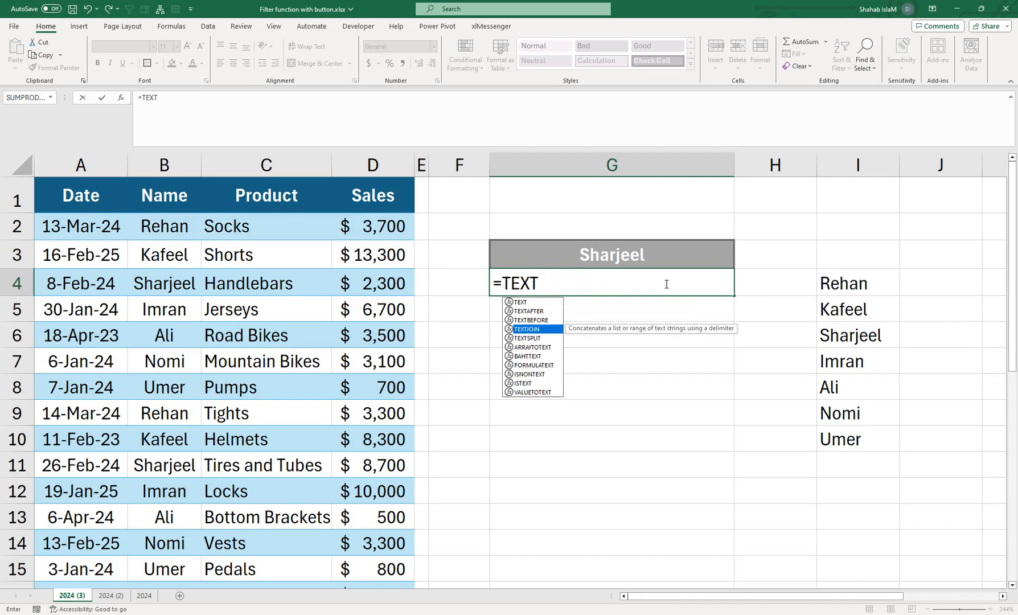
pyautogui.press('Tab')
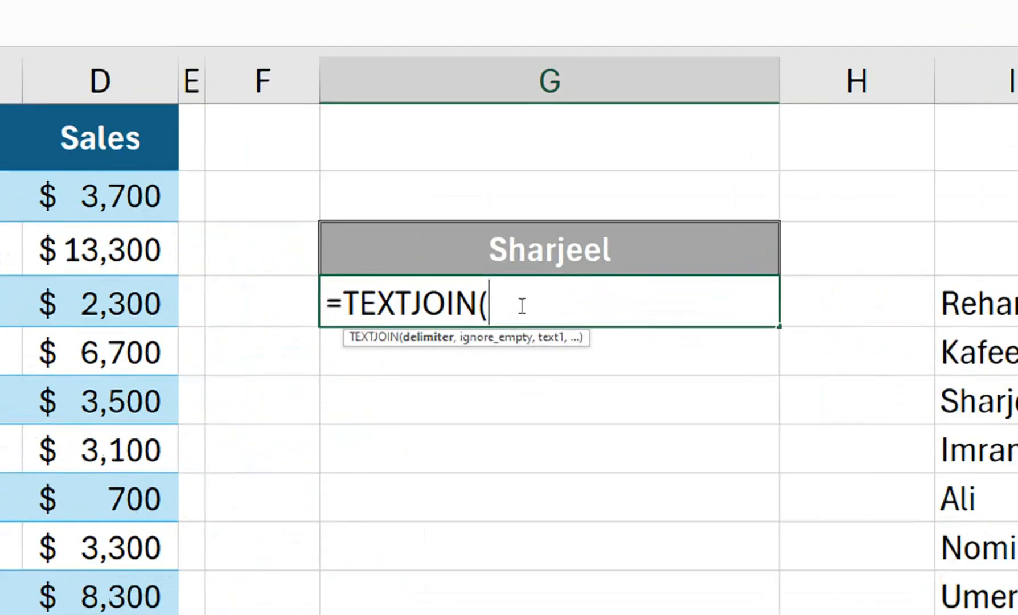
pyautogui.write('",",')
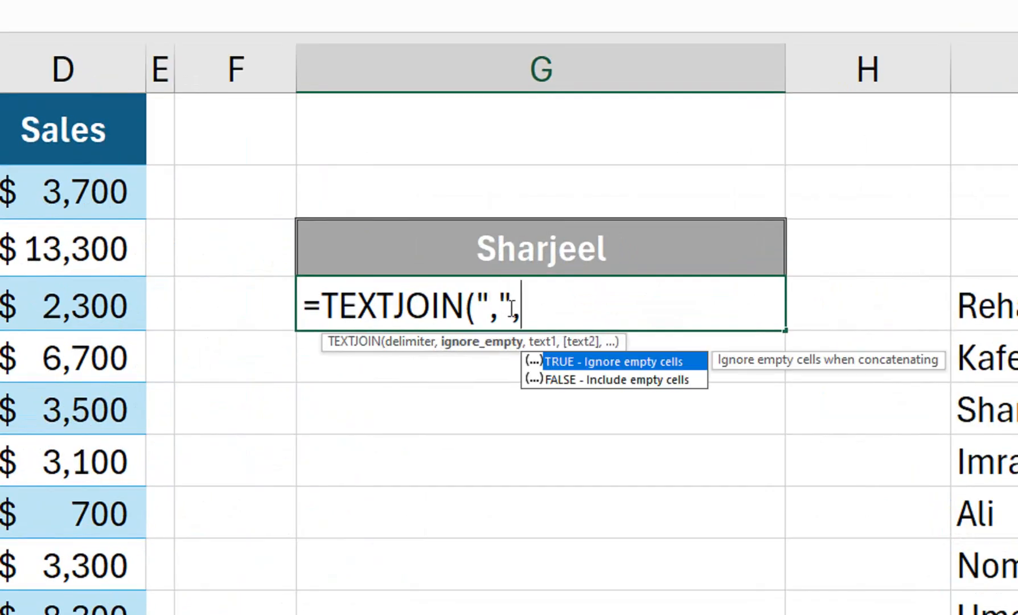
pyautogui.press('Tab')
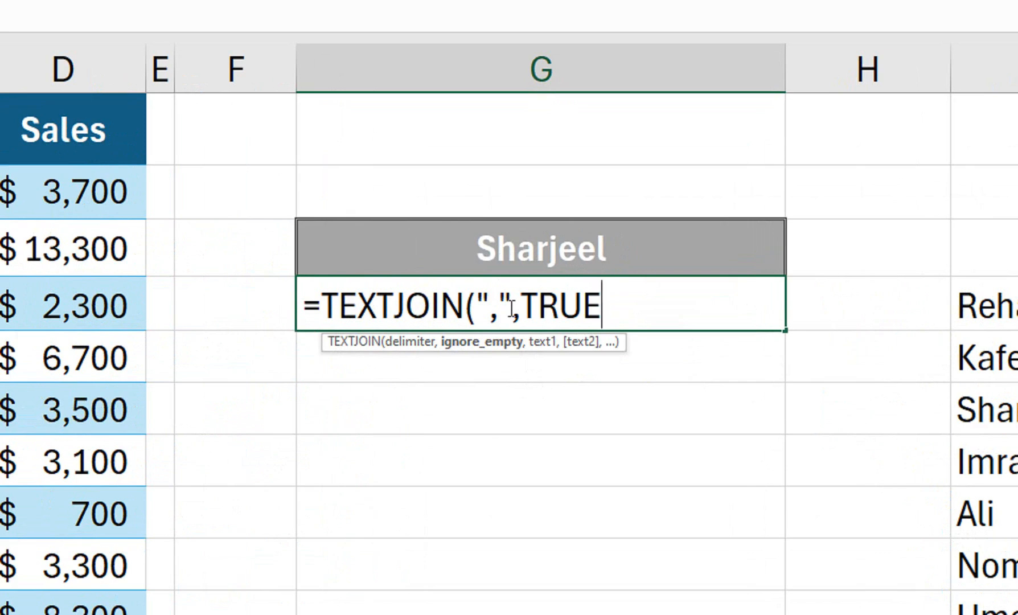
pyautogui.write(',')
pyautogui.write('if')
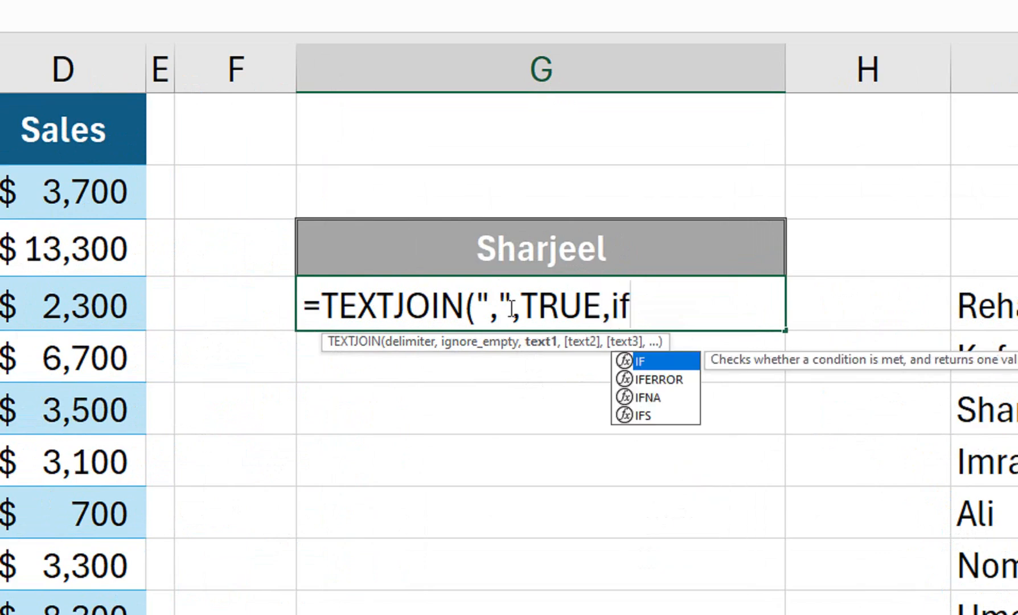
pyautogui.press('Tab')
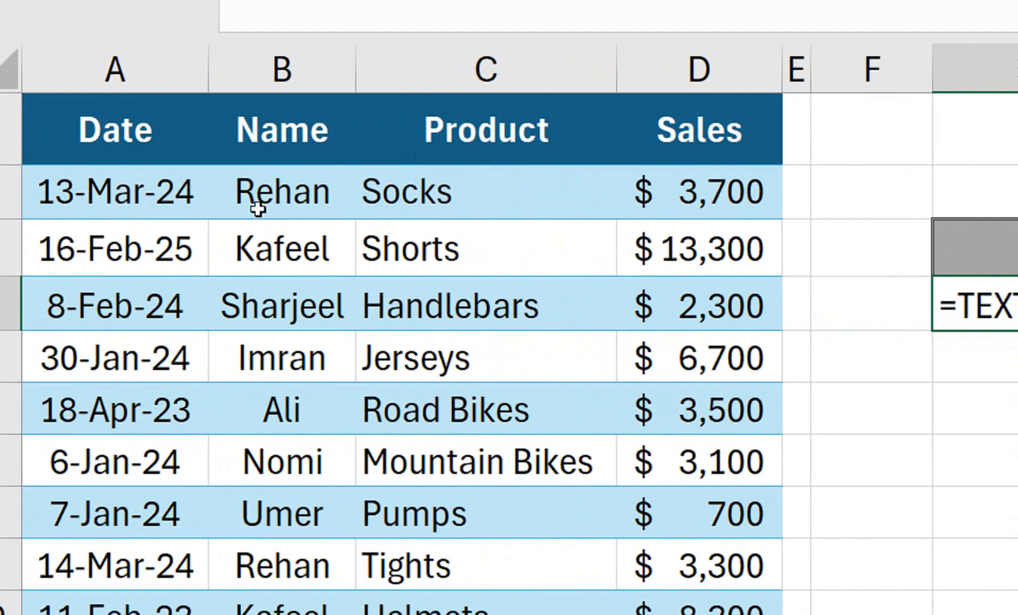
# Set the IF condition to B2:B26=G3, comparing the Name column with the selected name.
pyautogui.click(257, 209)
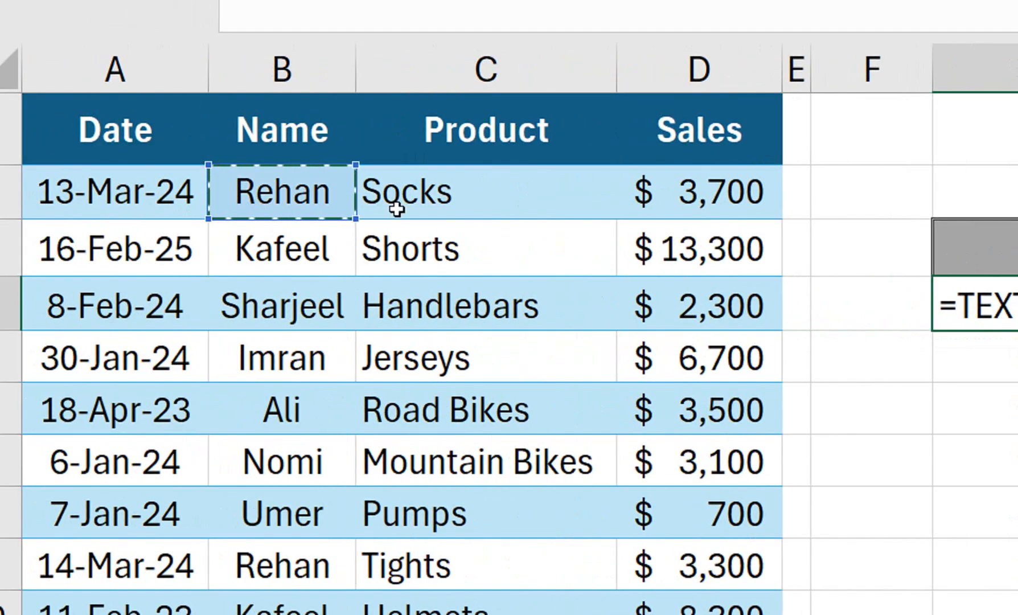
pyautogui.hotkey('ctrl', 'shift', 'Left')
pyautogui.hotkey('ctrl', 'shift', 'Down')
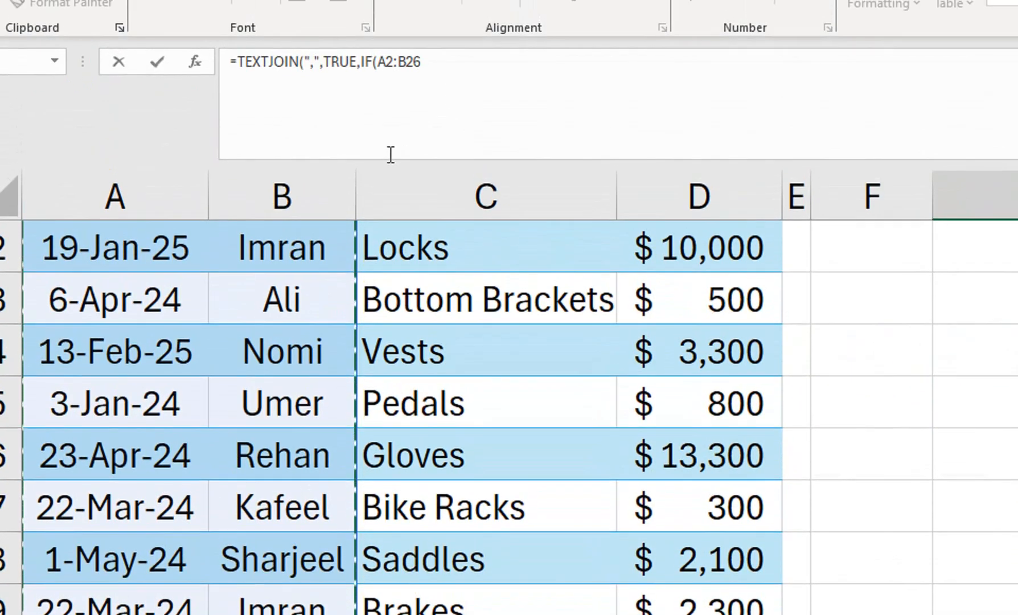
pyautogui.hotkey('shift', 'Right')
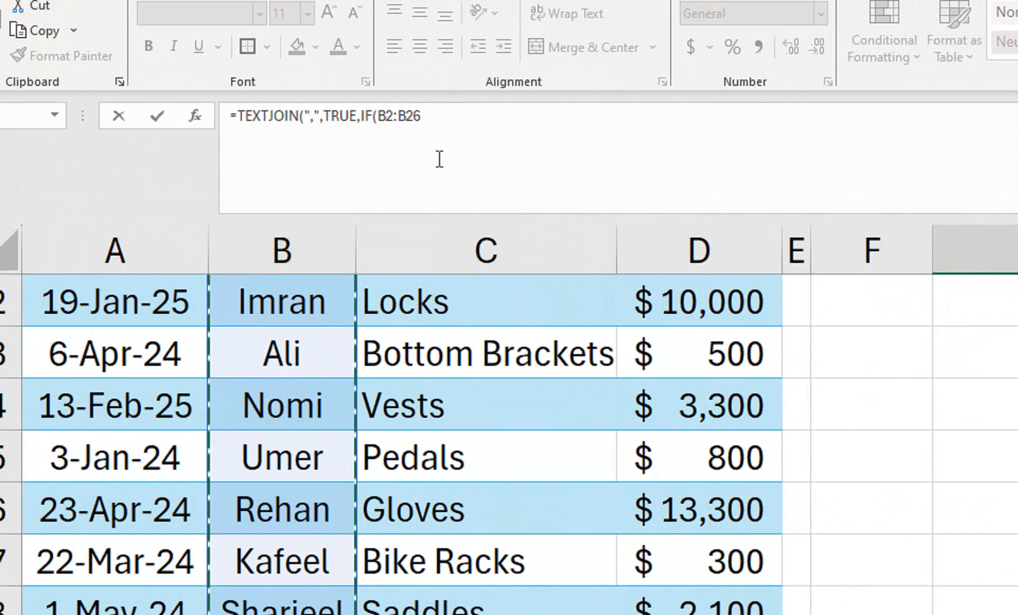
pyautogui.write('=')
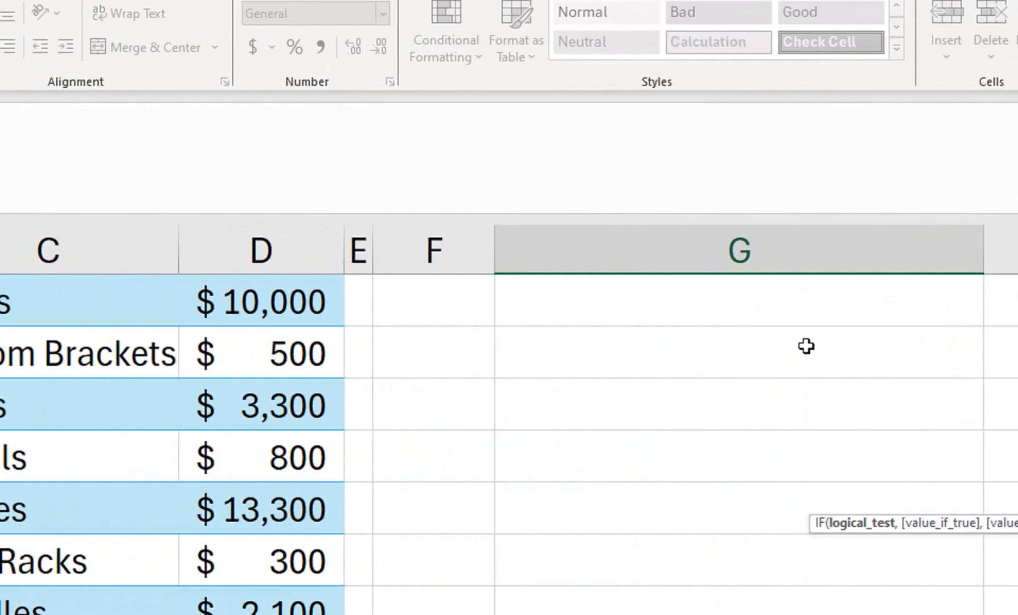
pyautogui.click(806, 346)
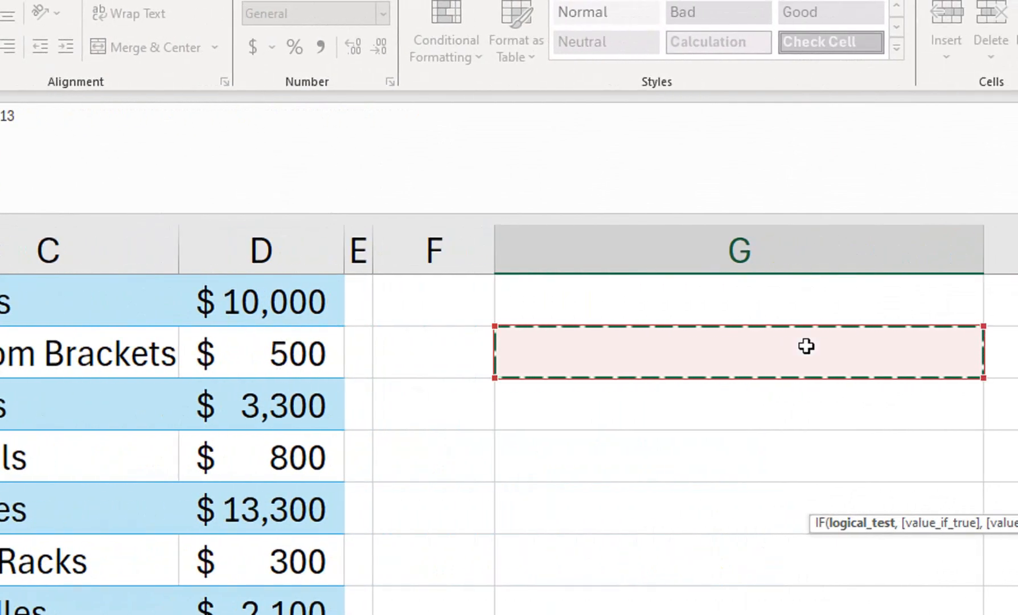
pyautogui.hotkey('ctrl', 'Up')
pyautogui.hotkey('ctrl', 'Up')
pyautogui.hotkey('ctrl', 'Down')
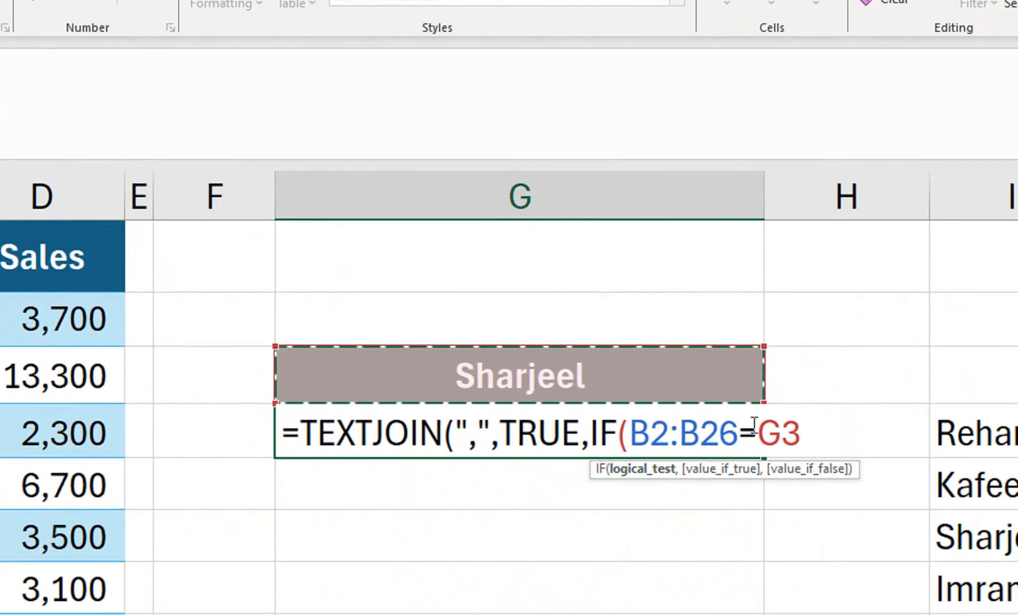
# Complete the IF with C2:C26 as the true value and "" as the false value, then enter the formula.
pyautogui.write(',')
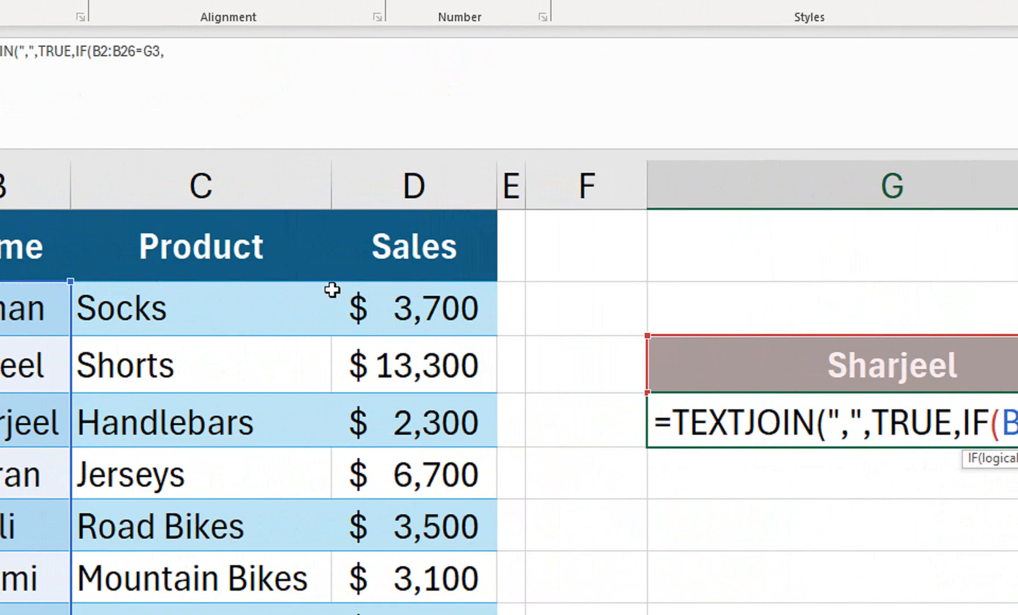
pyautogui.moveTo(265, 320); pyautogui.dragTo(264, 450)
pyautogui.scroll(5, 264, 450)
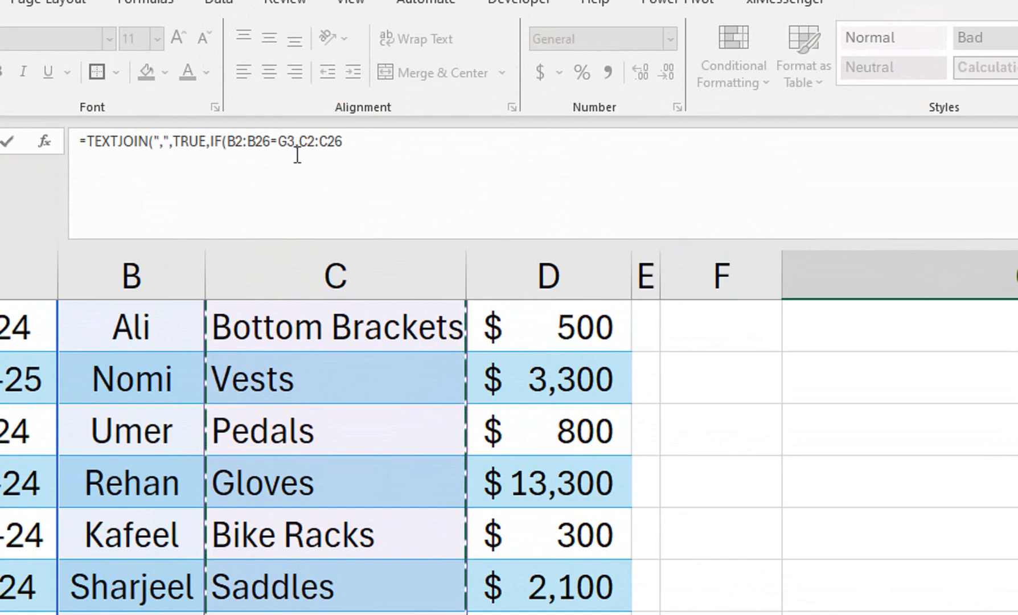
pyautogui.write(',""')
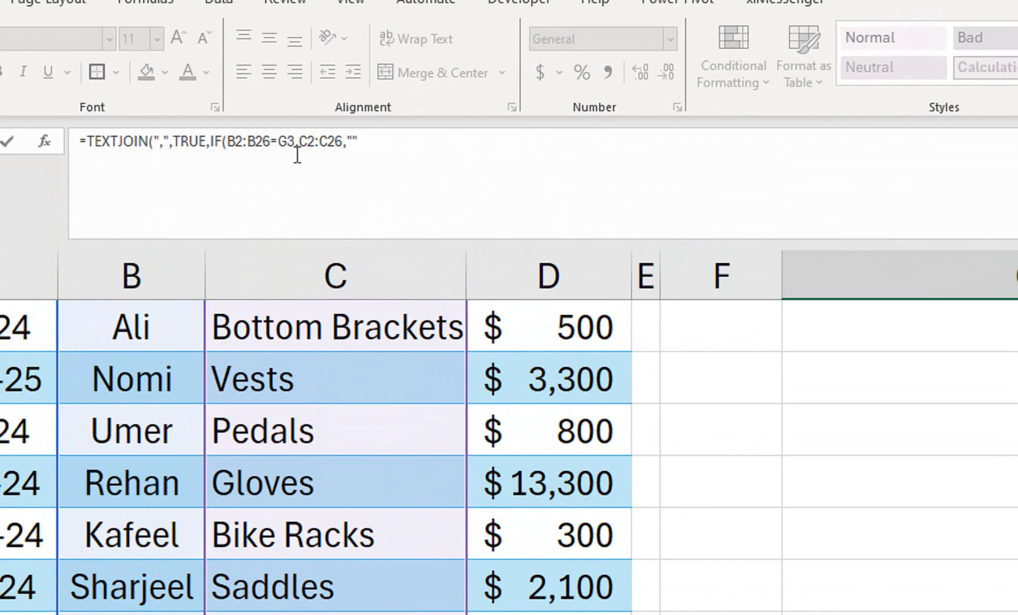
pyautogui.write('))')
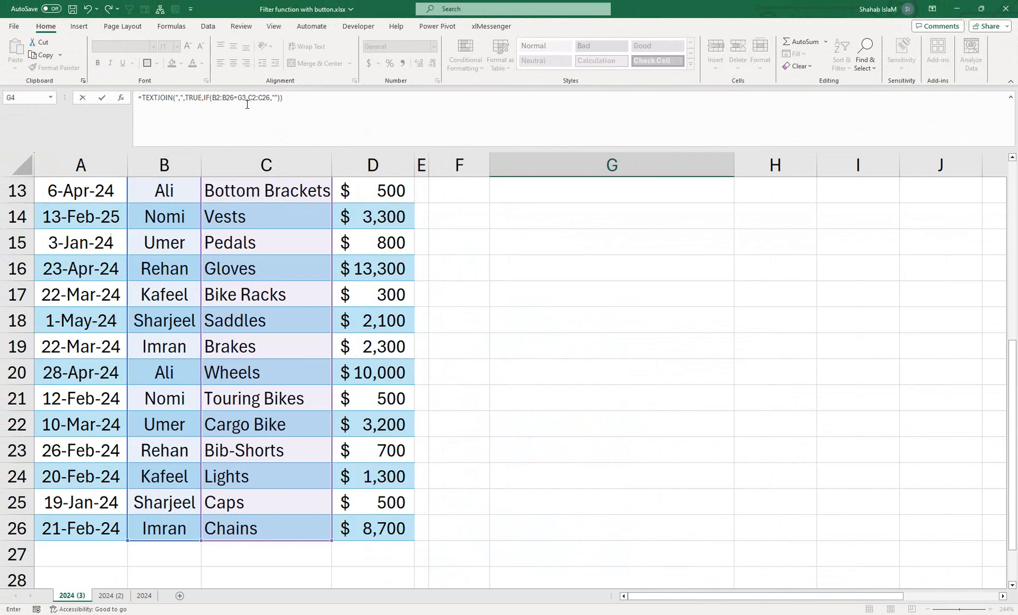
pyautogui.hotkey('ctrl', 'Return')
pyautogui.press('Up')
pyautogui.press('Up')
pyautogui.press('Up')
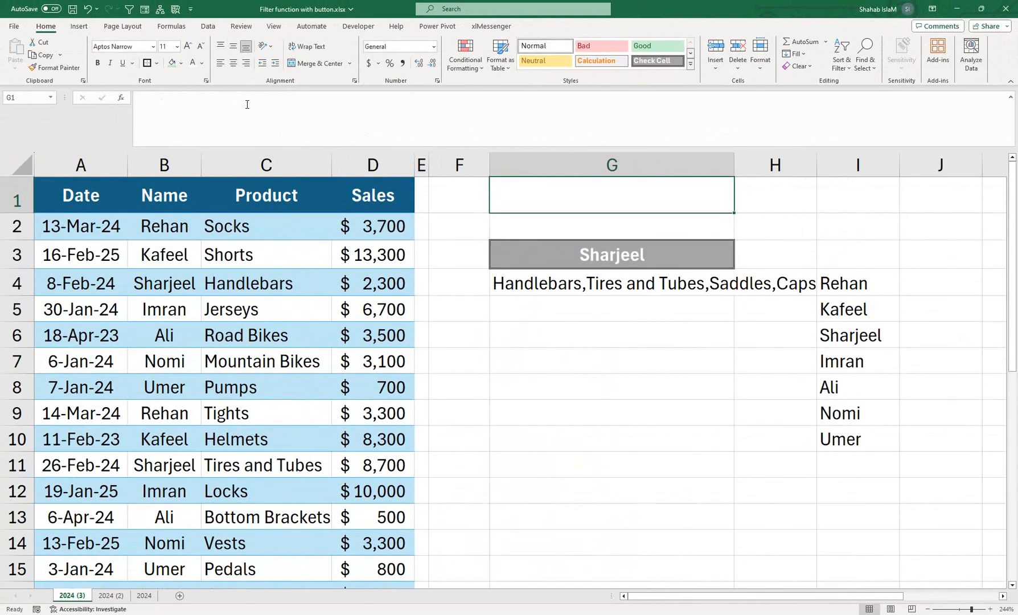
# Delete the empty column F and autofit the width of the column holding the name drop-down and joined products.
pyautogui.click(732, 251)
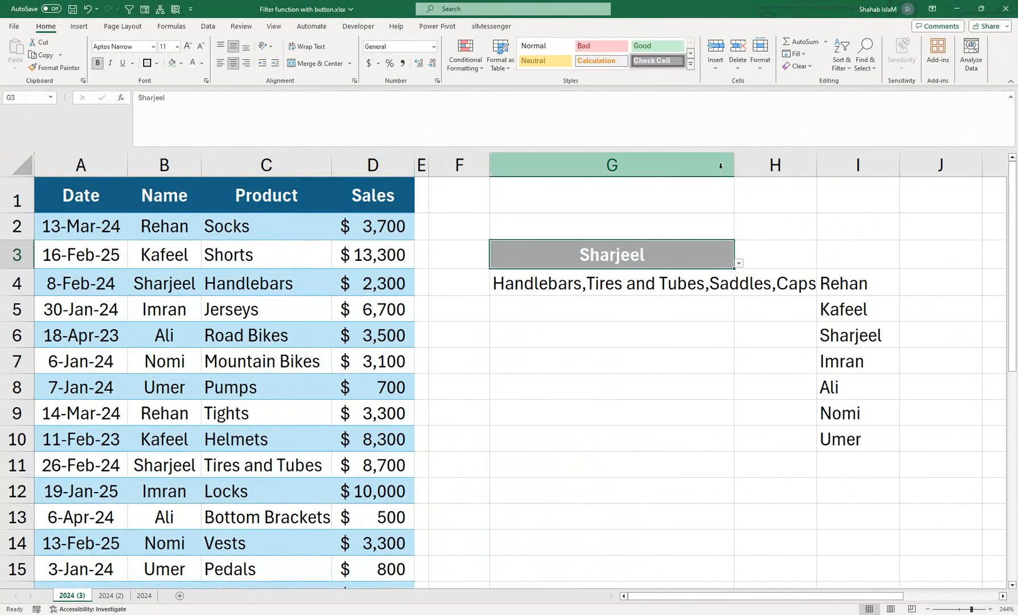
pyautogui.rightClick(459, 166)
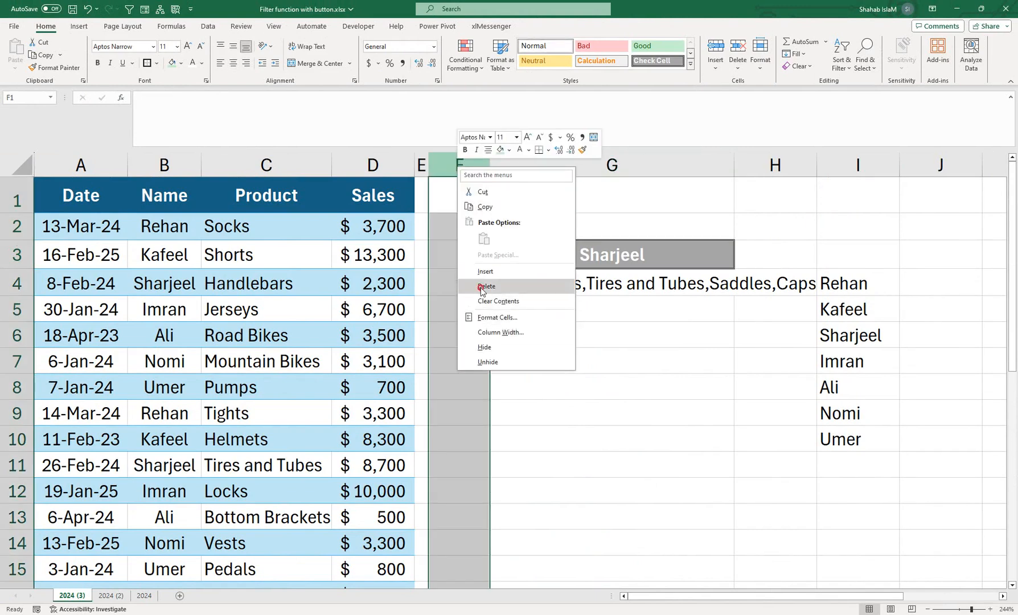
pyautogui.click(484, 310)
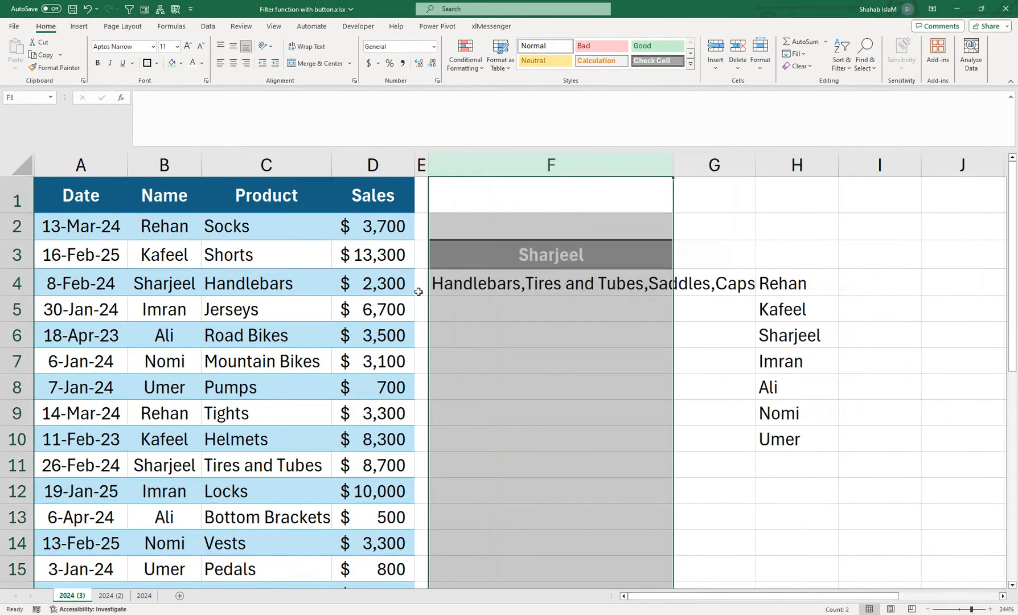
pyautogui.doubleClick(672, 161)
# Move the spilled list of unique names from H4 to J4.
pyautogui.moveTo(891, 283); pyautogui.dragTo(894, 439)
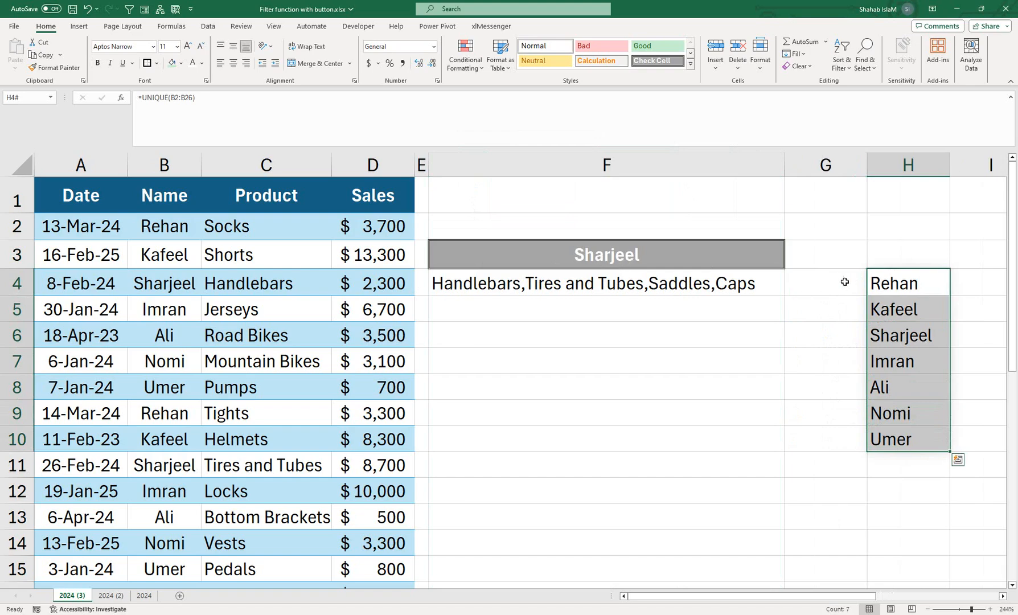
pyautogui.moveTo(867, 282); pyautogui.dragTo(911, 296)
pyautogui.moveTo(784, 597); pyautogui.dragTo(737, 597)
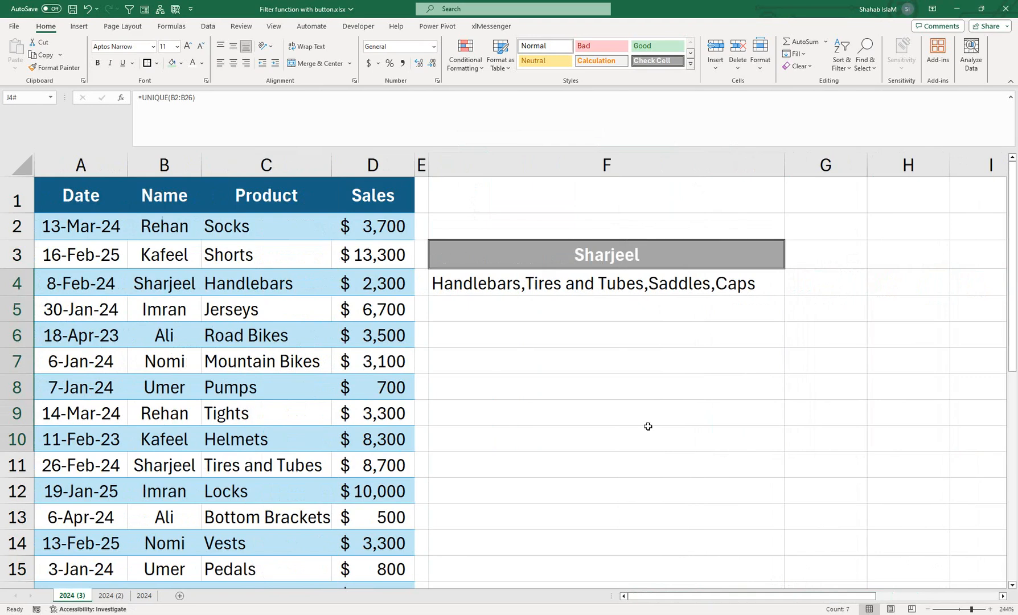
# Copy the TEXTJOIN formula text from F4 and paste it into F5.
pyautogui.click(586, 281)
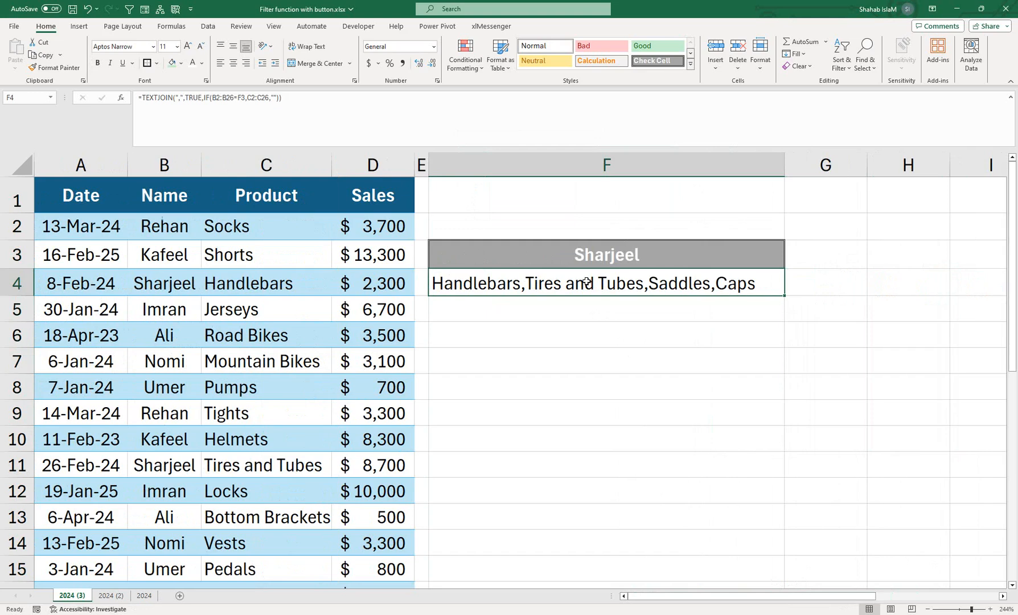
pyautogui.moveTo(336, 108); pyautogui.dragTo(133, 95)
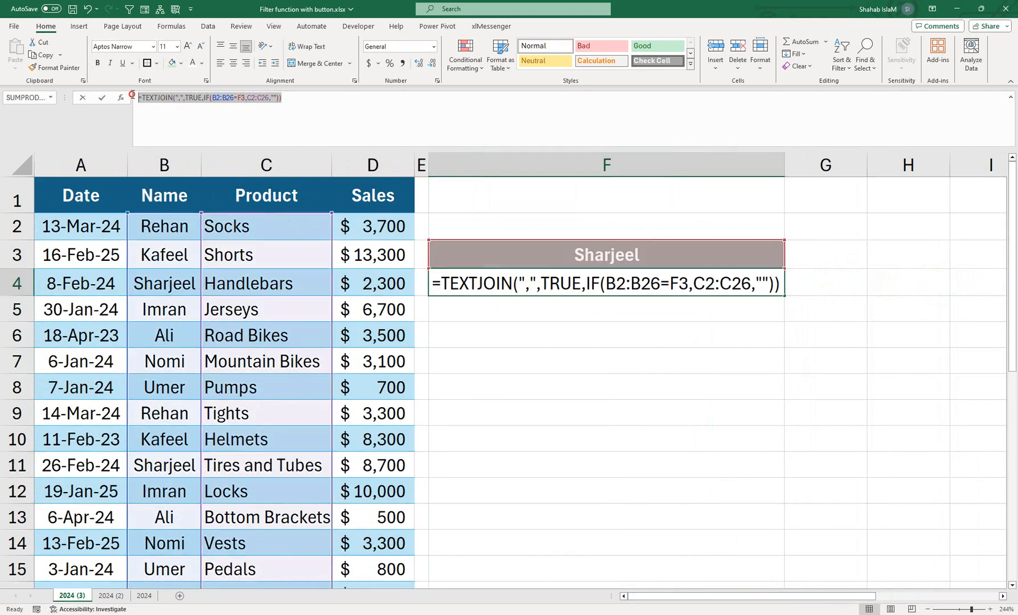
pyautogui.rightClick(195, 101)
pyautogui.click(221, 121)
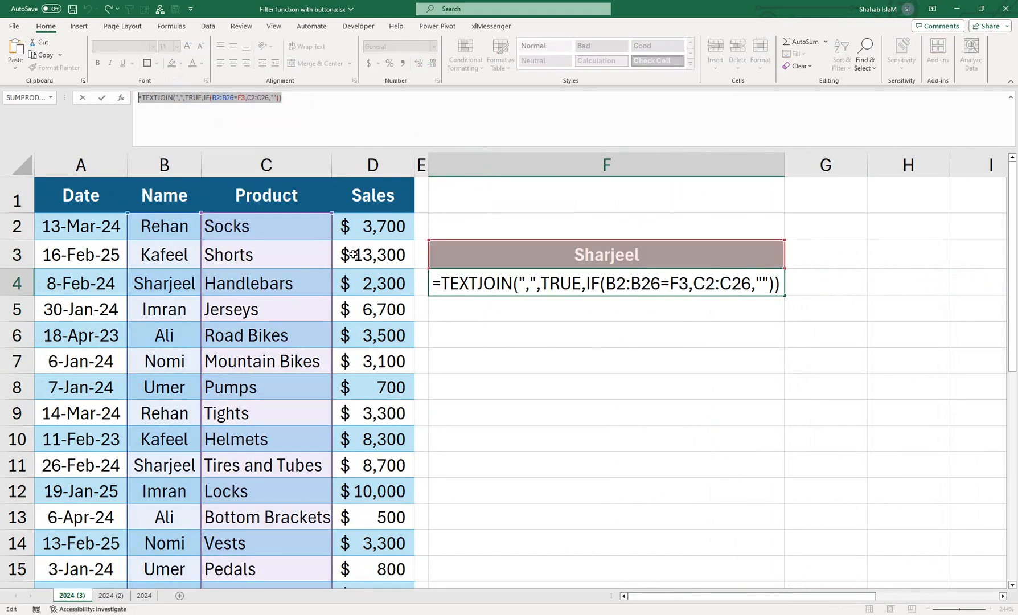
pyautogui.press('Return')
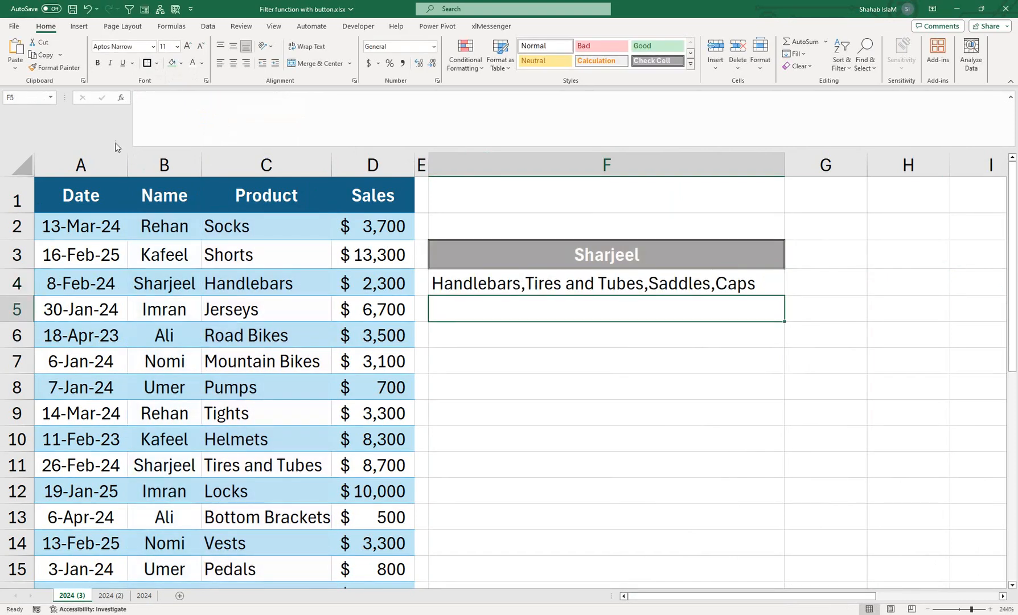
pyautogui.hotkey('ctrl', 'v')
# Change the returned range in F5's formula to D2:D26 and center the cell horizontally.
pyautogui.doubleClick(556, 312)
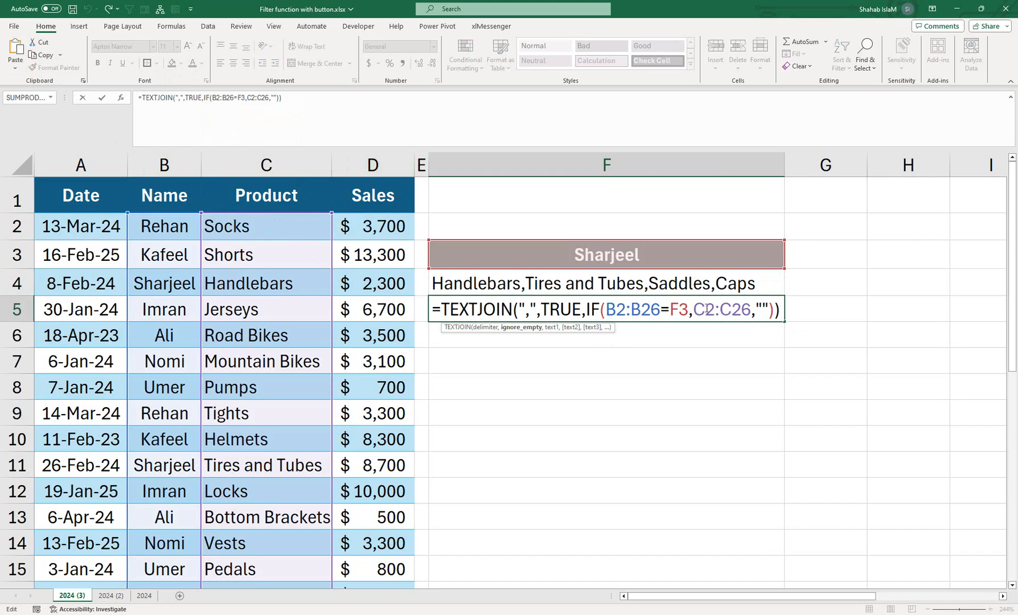
pyautogui.moveTo(693, 308); pyautogui.dragTo(708, 308)
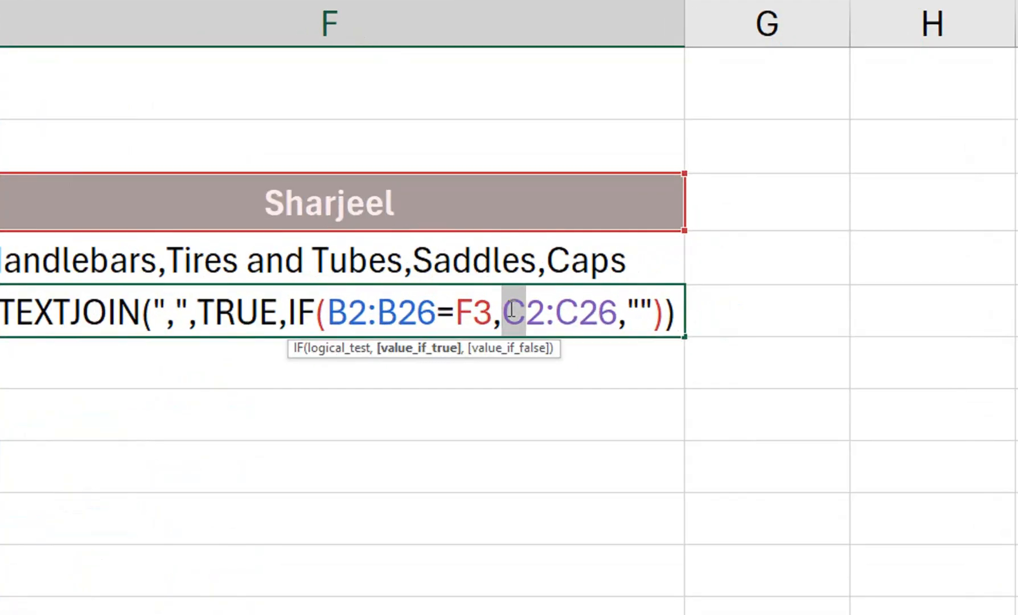
pyautogui.write('D')
pyautogui.click(581, 311)
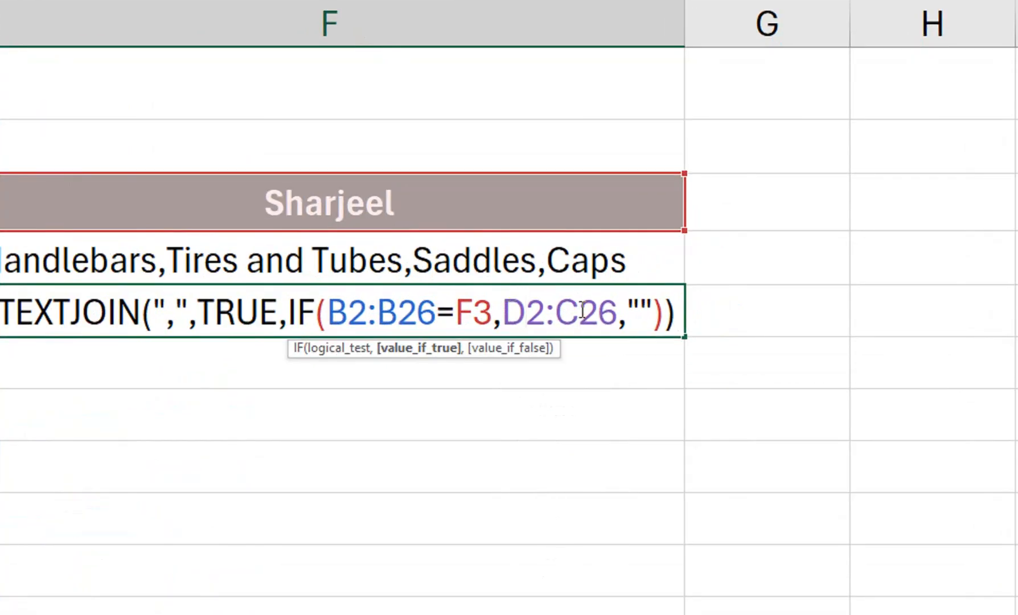
pyautogui.press('BackSpace')
pyautogui.write('D')
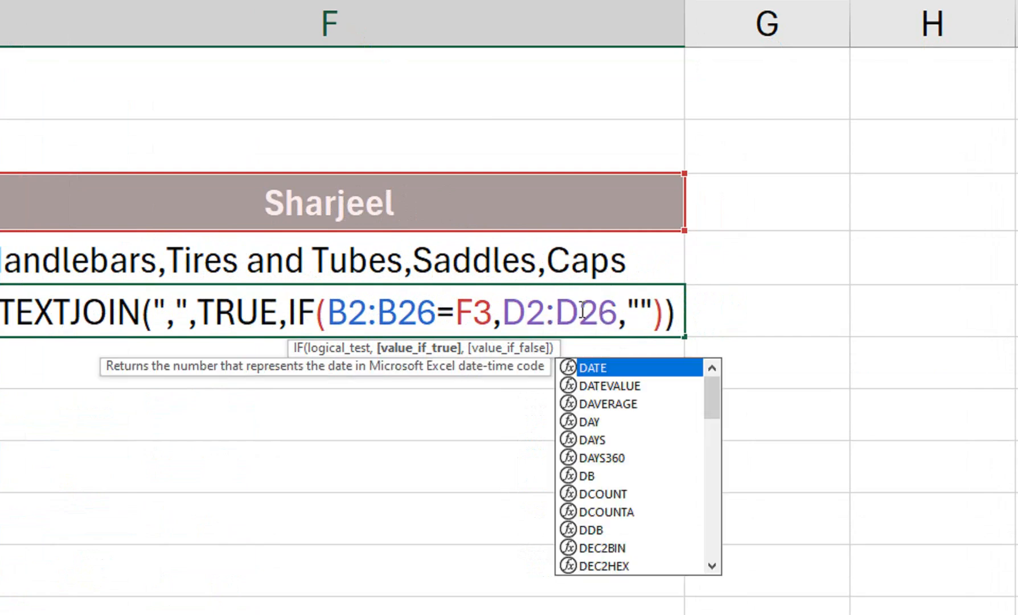
pyautogui.press('Return')
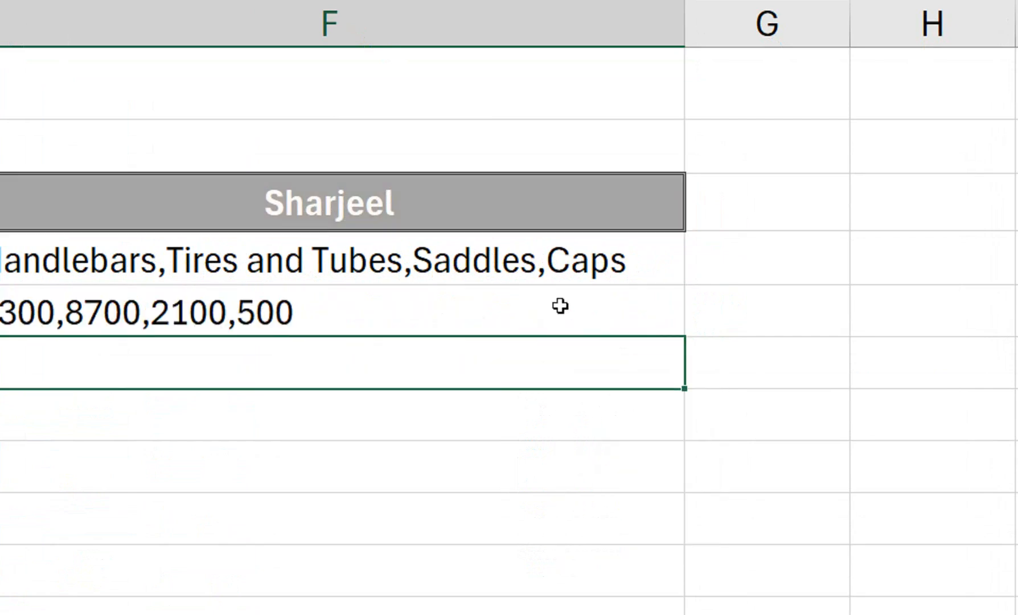
pyautogui.click(396, 321)
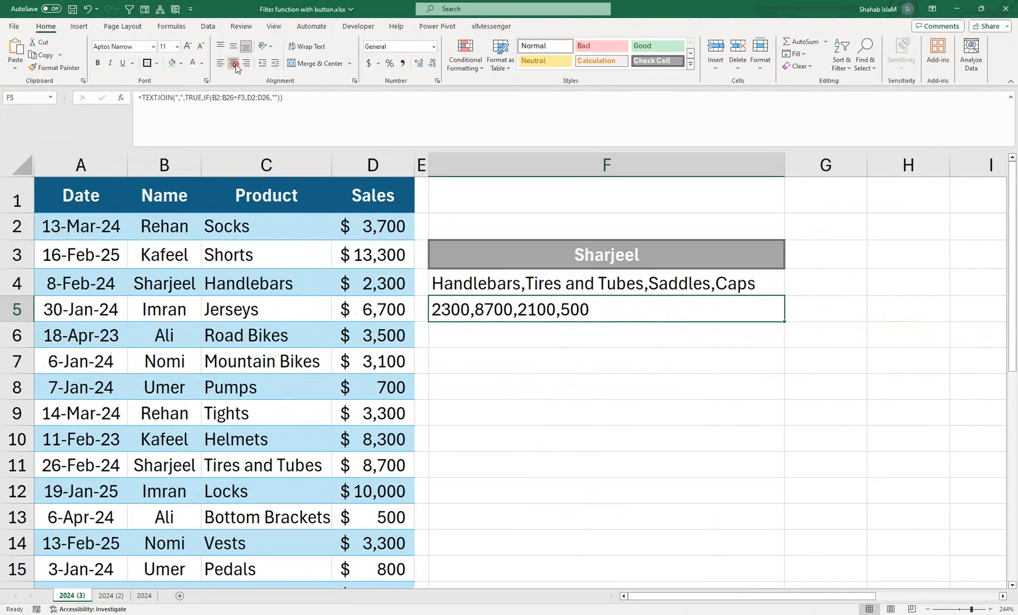
pyautogui.click(175, 27)
# Apply the Calculation cell style to F7 and begin its formula with =SUM(--(TEXTSPLIT(.
pyautogui.click(580, 365)
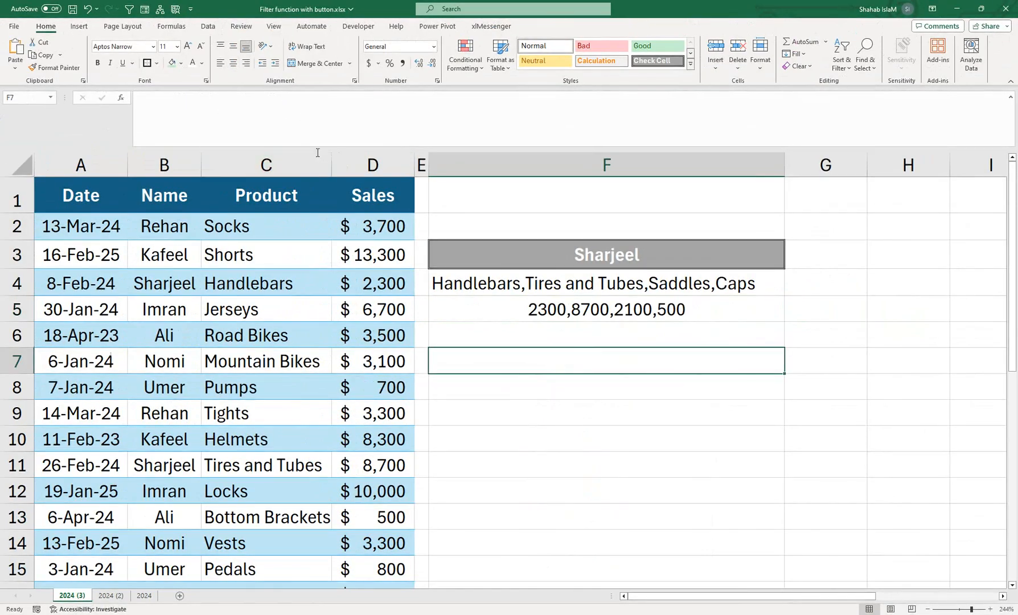
pyautogui.click(614, 67)
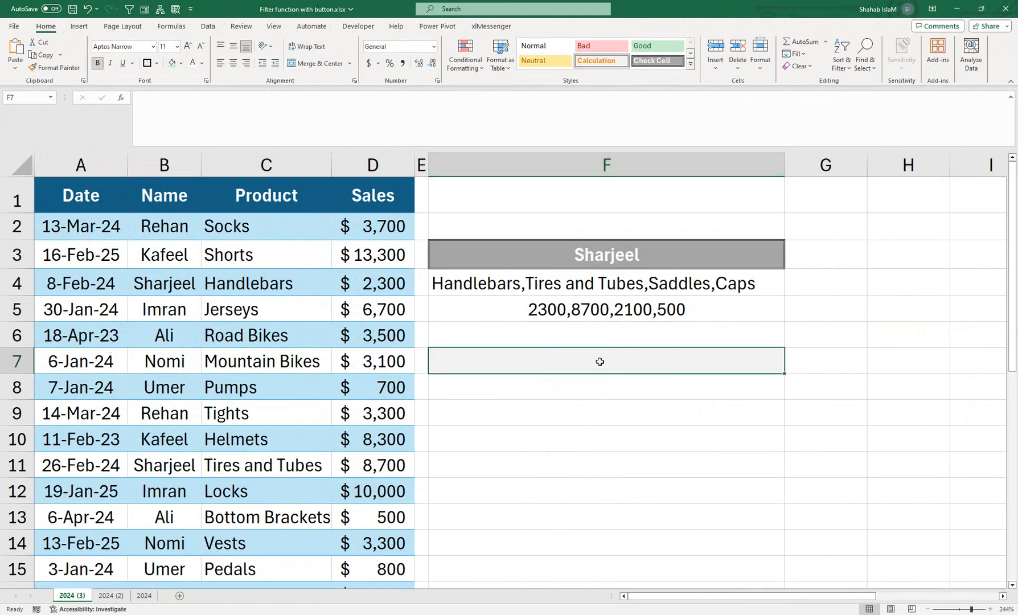
pyautogui.write('=sum')
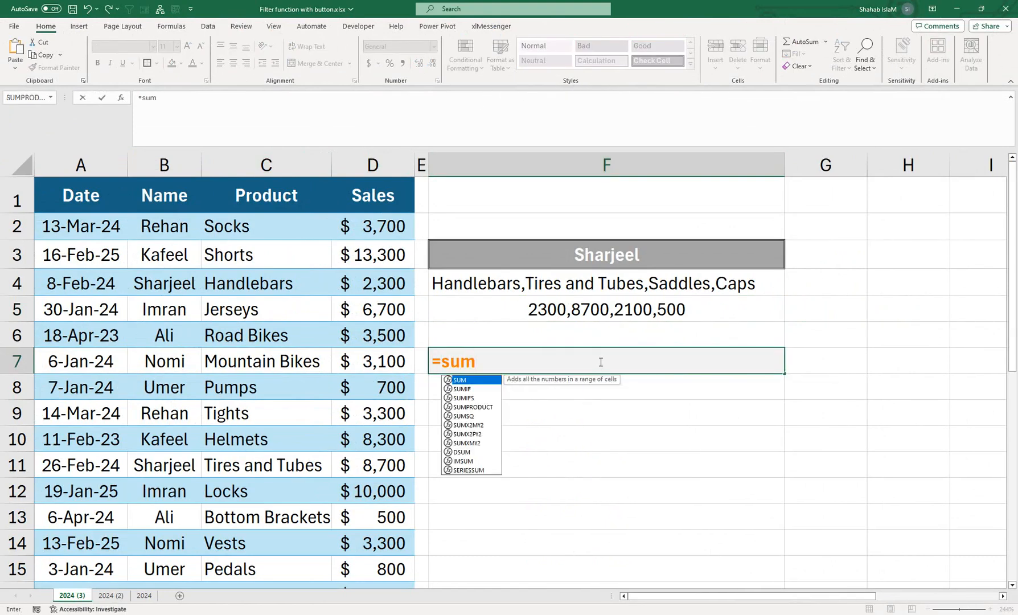
pyautogui.write('(--')
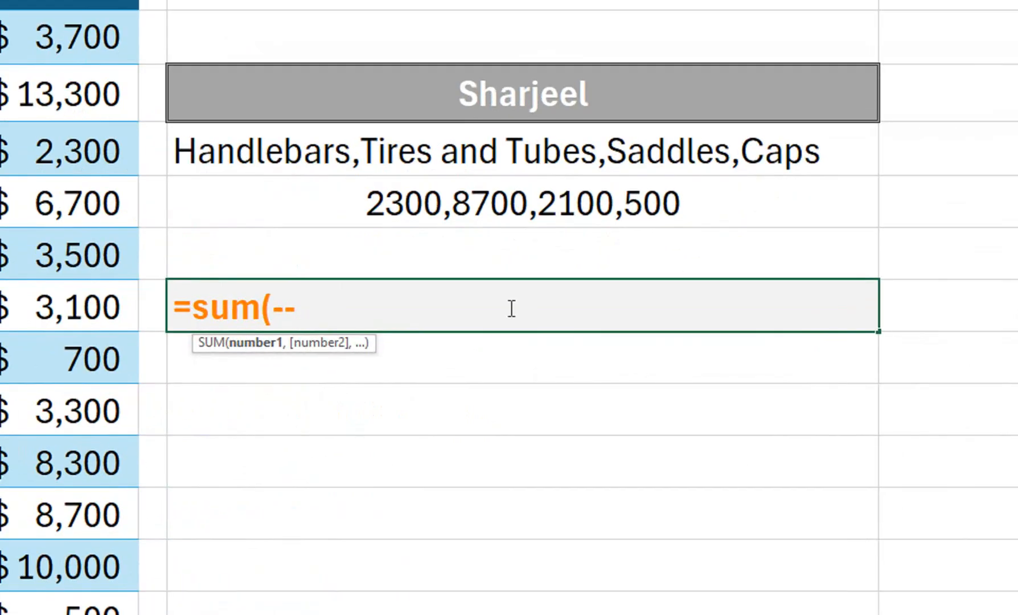
pyautogui.write('(tex')
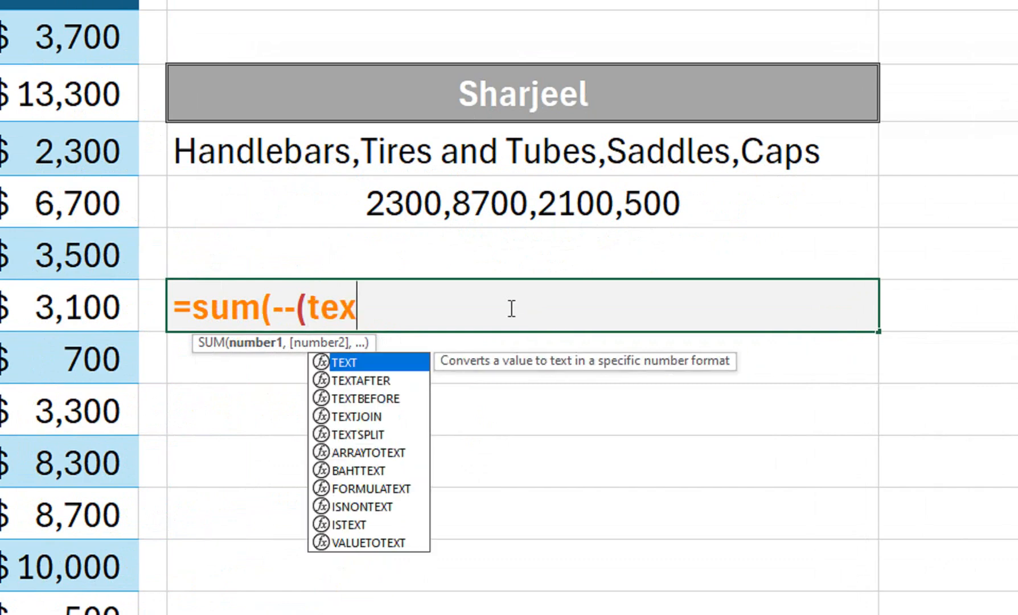
pyautogui.press('Down')
pyautogui.press('Down')
pyautogui.press('Down')
pyautogui.press('Down')
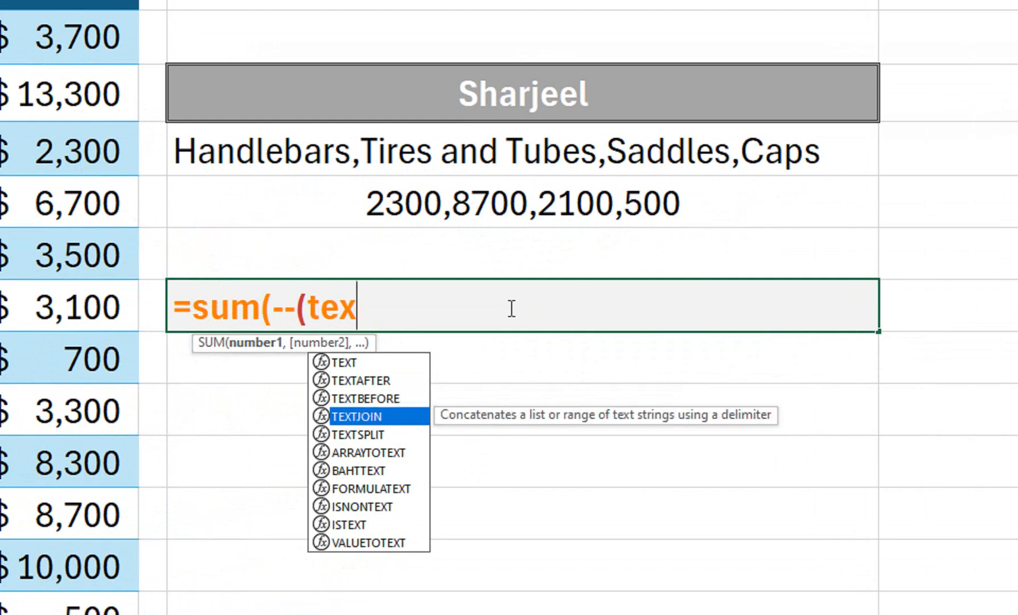
pyautogui.press('Tab')
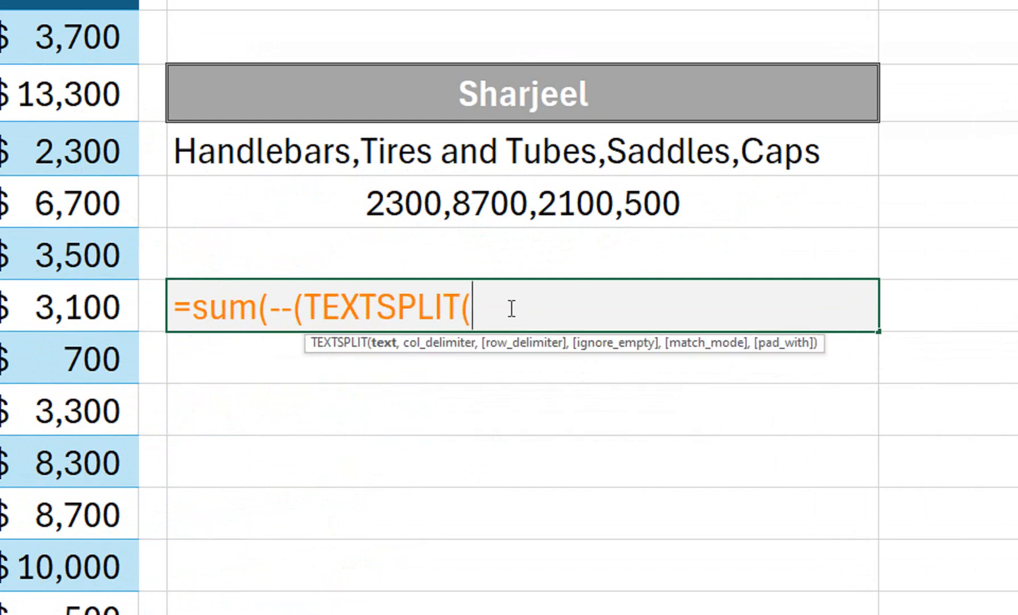
# Complete F7's formula by splitting F5 with "," as the column delimiter and center the cell horizontally.
pyautogui.click(485, 204)
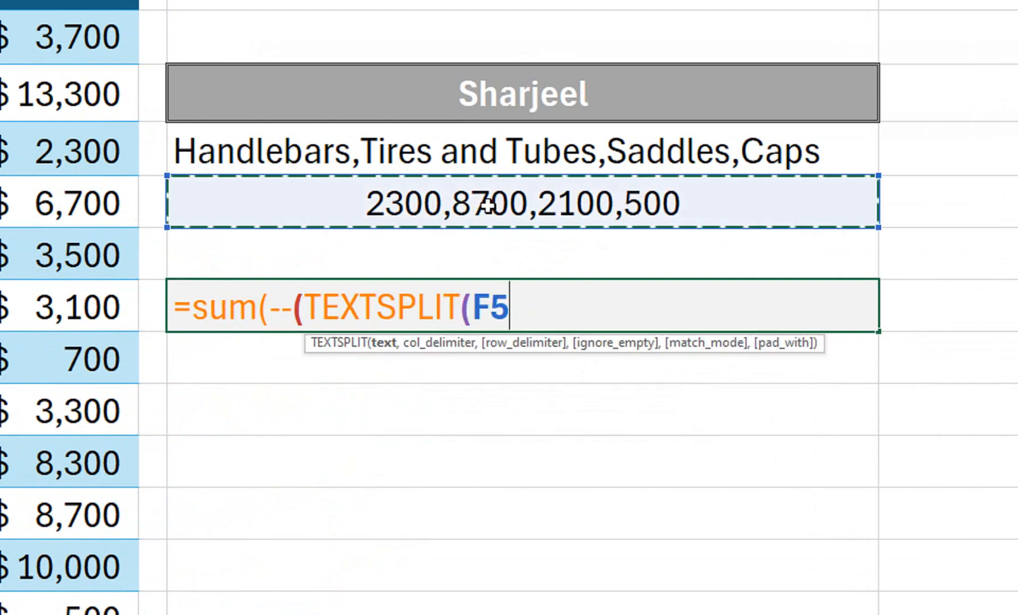
pyautogui.write(',')
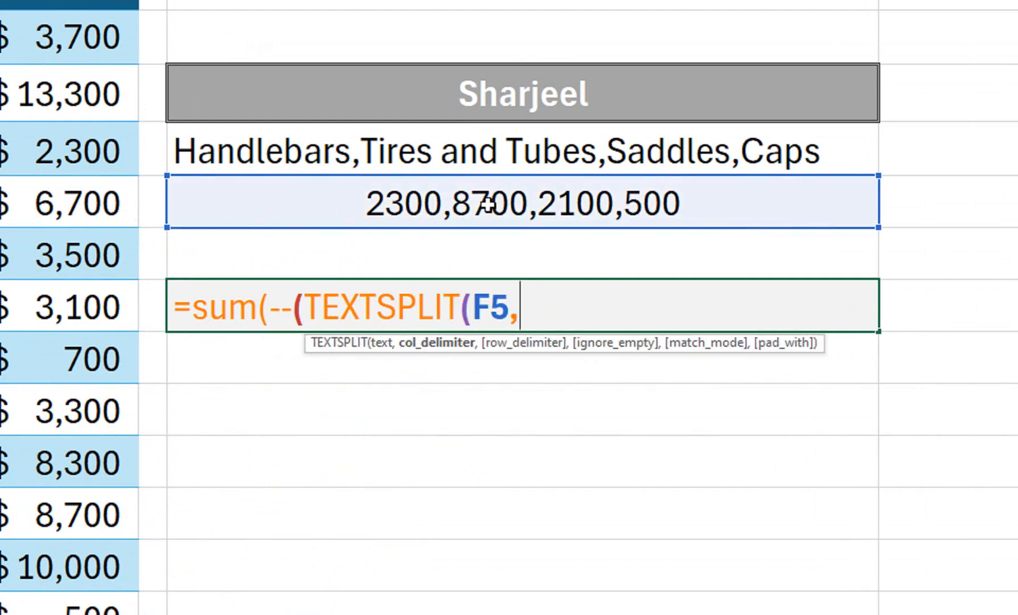
pyautogui.write('",",,')
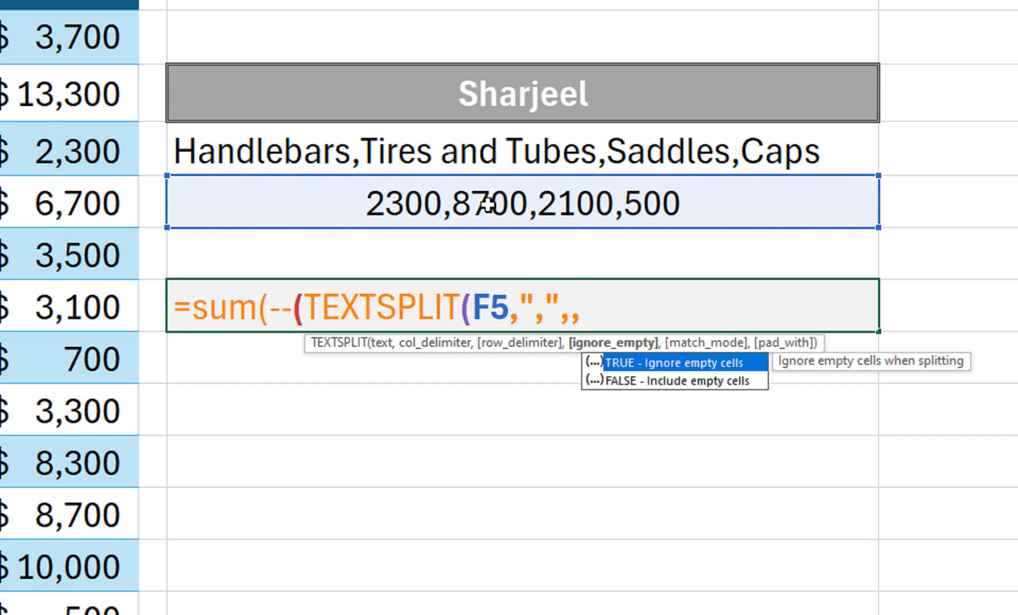
pyautogui.write(')')
pyautogui.press('Return')
pyautogui.press('Return')
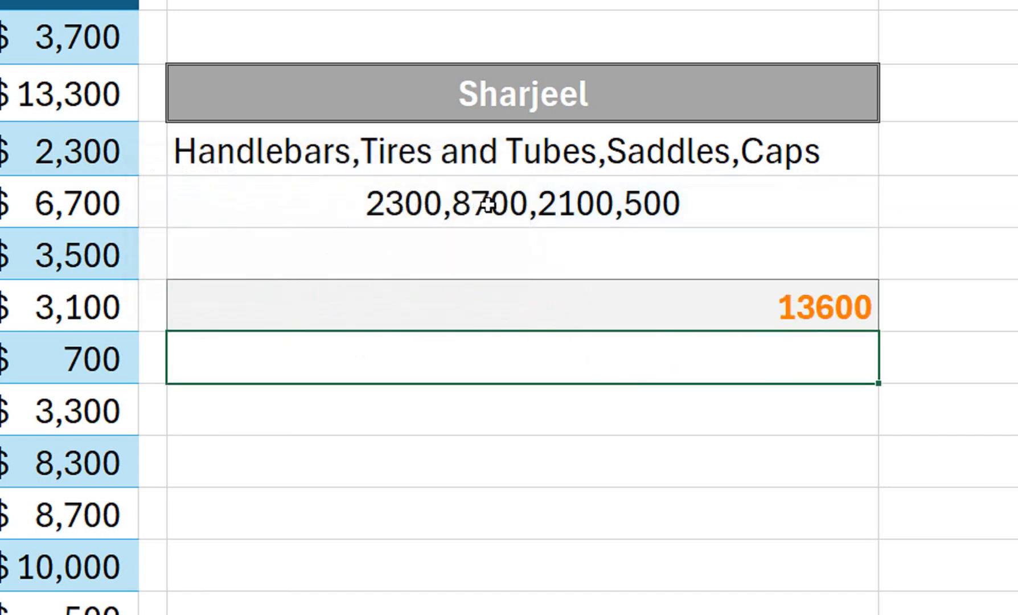
pyautogui.click(398, 296)
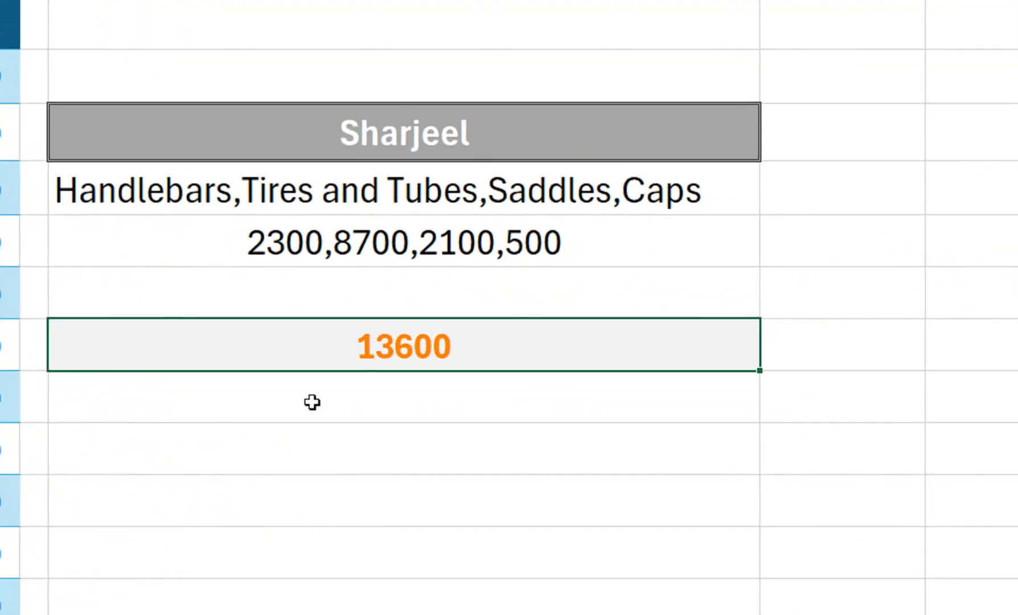
# Check the sales total by entering =2300+8700+2100+500 in F9, and clear that cell.
pyautogui.click(306, 461)
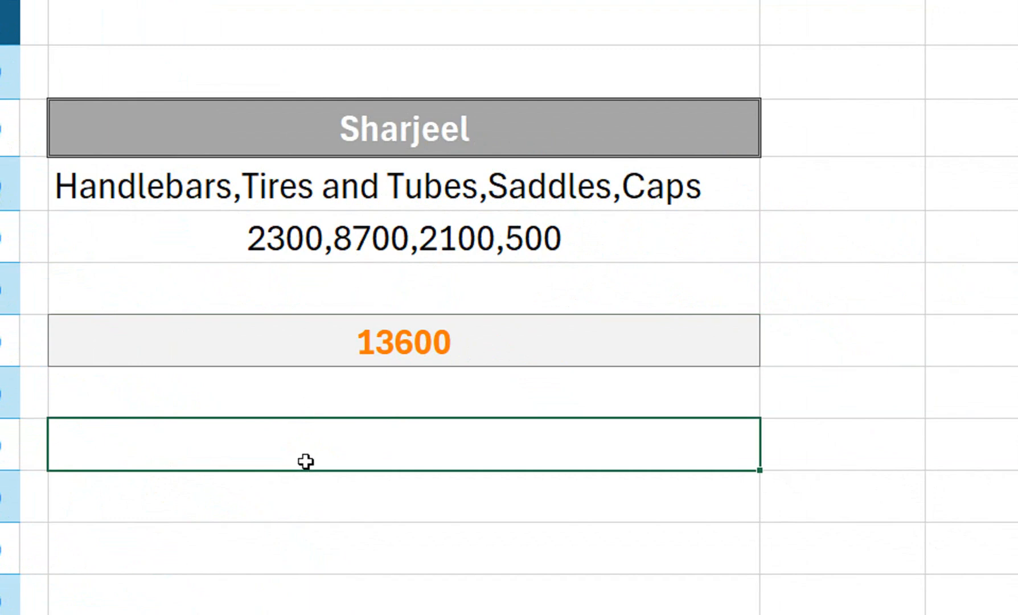
pyautogui.write('=2300+')
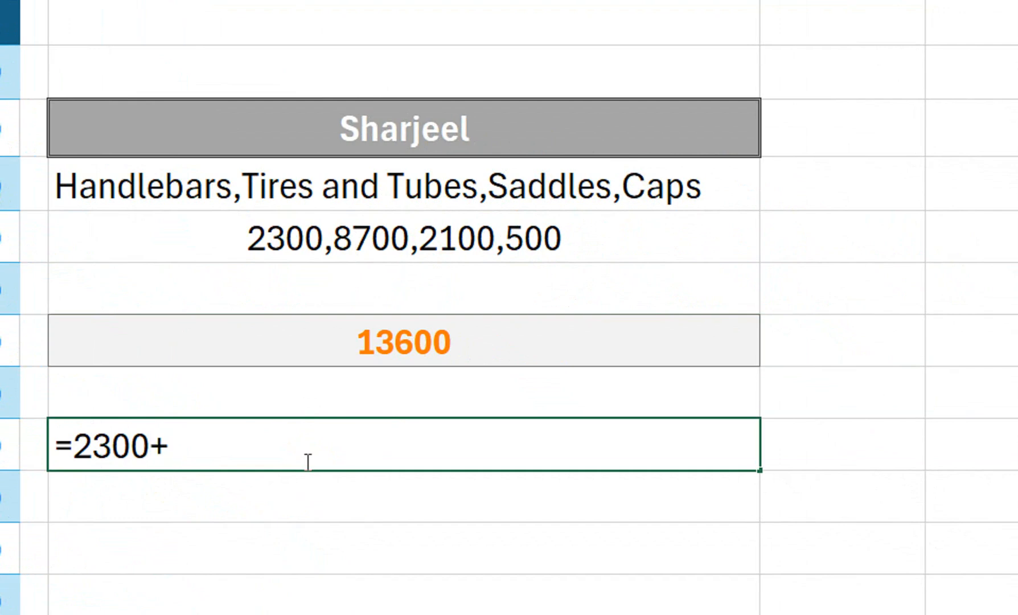
pyautogui.write('8700+')
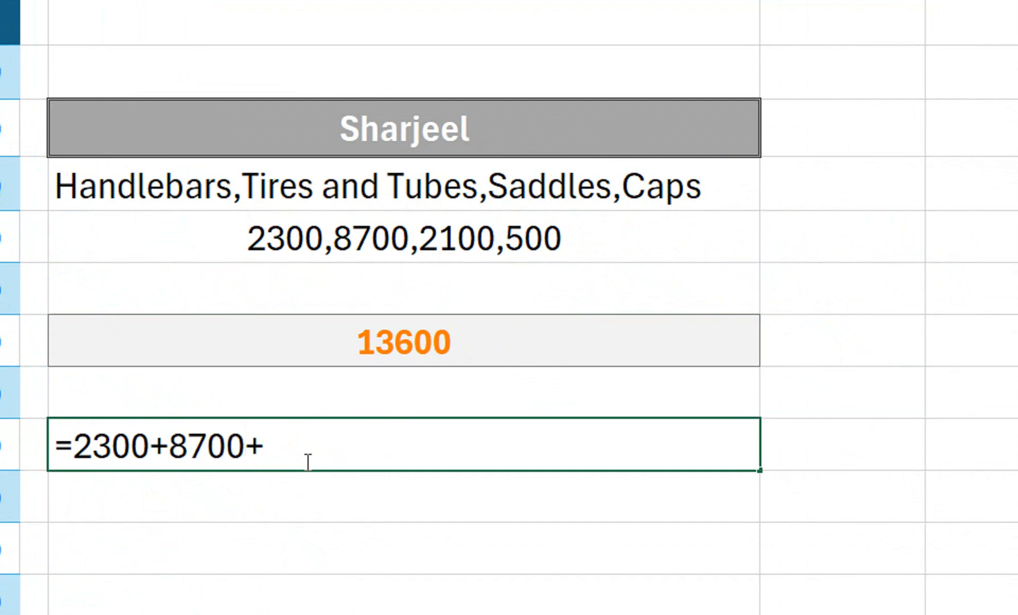
pyautogui.write('2100+')
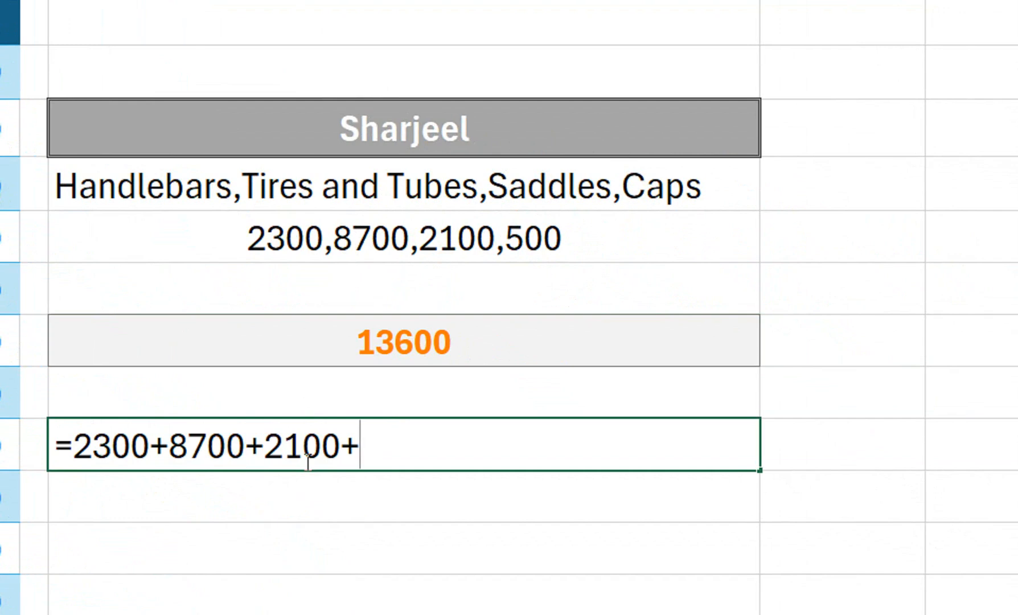
pyautogui.write('500')
pyautogui.press('Return')
pyautogui.click(331, 439)
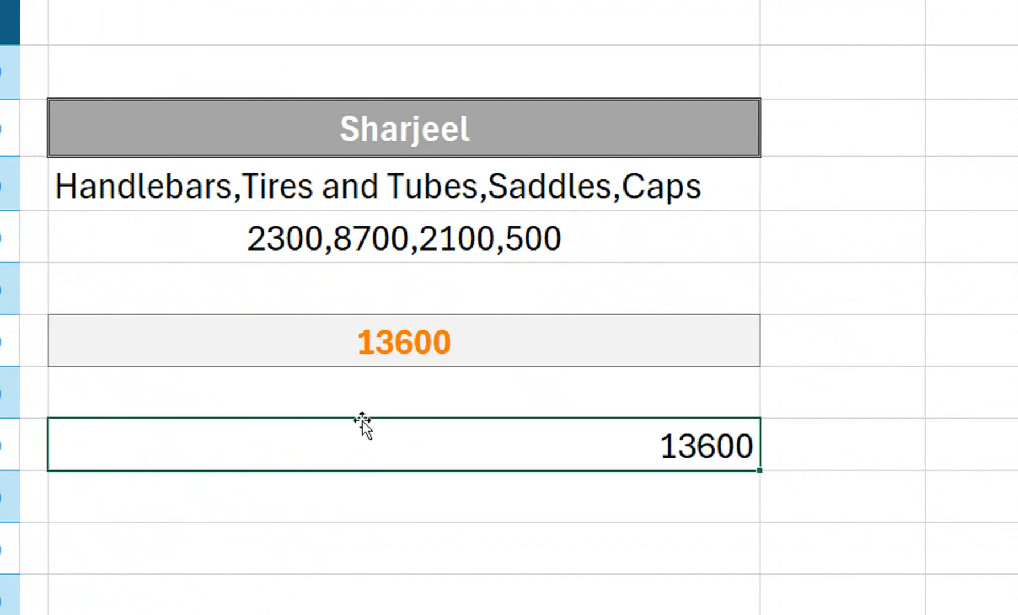
pyautogui.press('Delete')
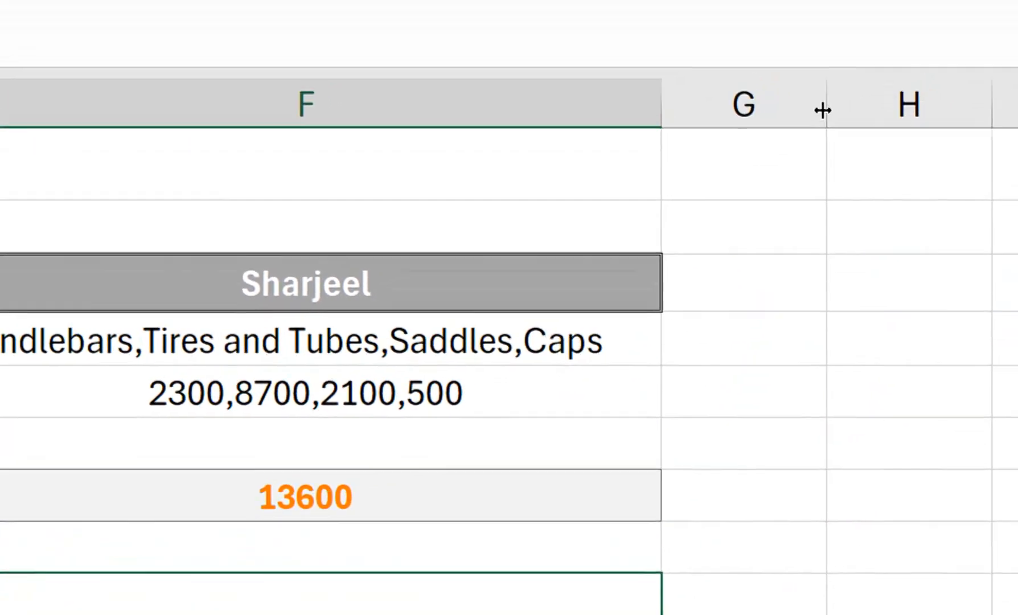
# Narrow the empty column G to a thin spacer beside the name and results column.
pyautogui.moveTo(825, 109); pyautogui.dragTo(692, 173)
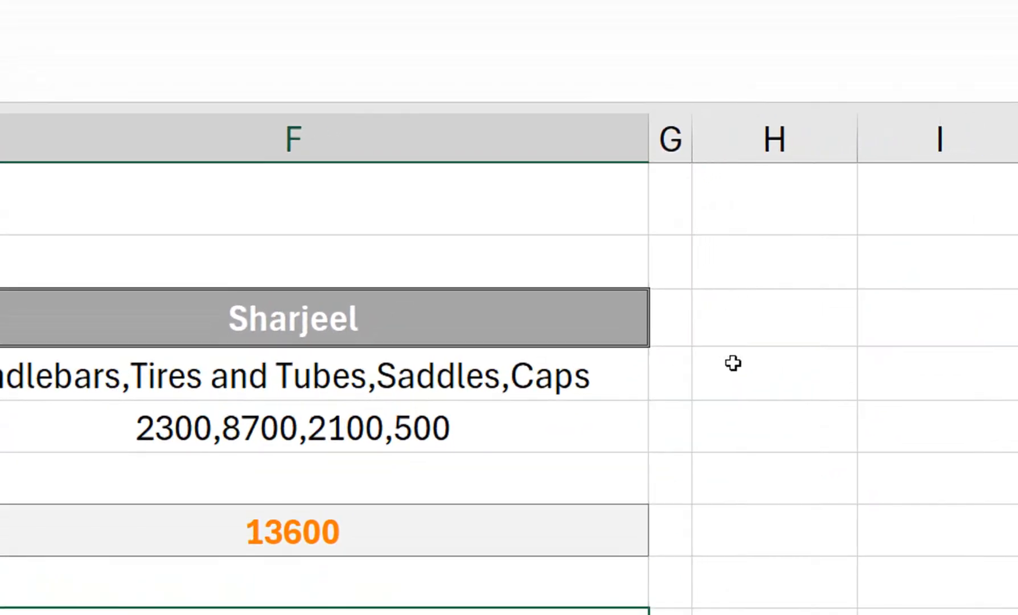
pyautogui.click(747, 388)
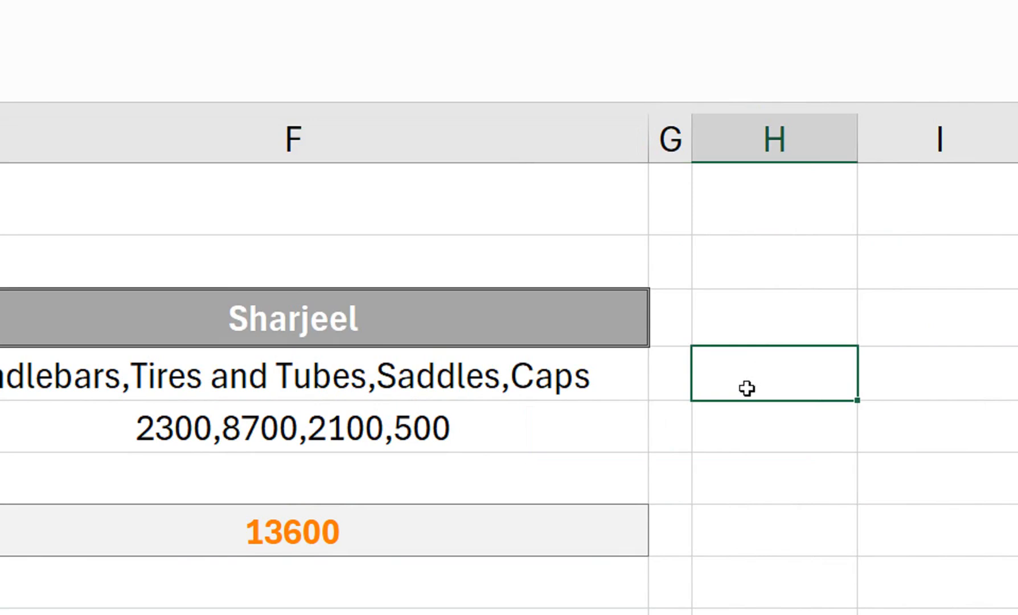
pyautogui.write('=fil')
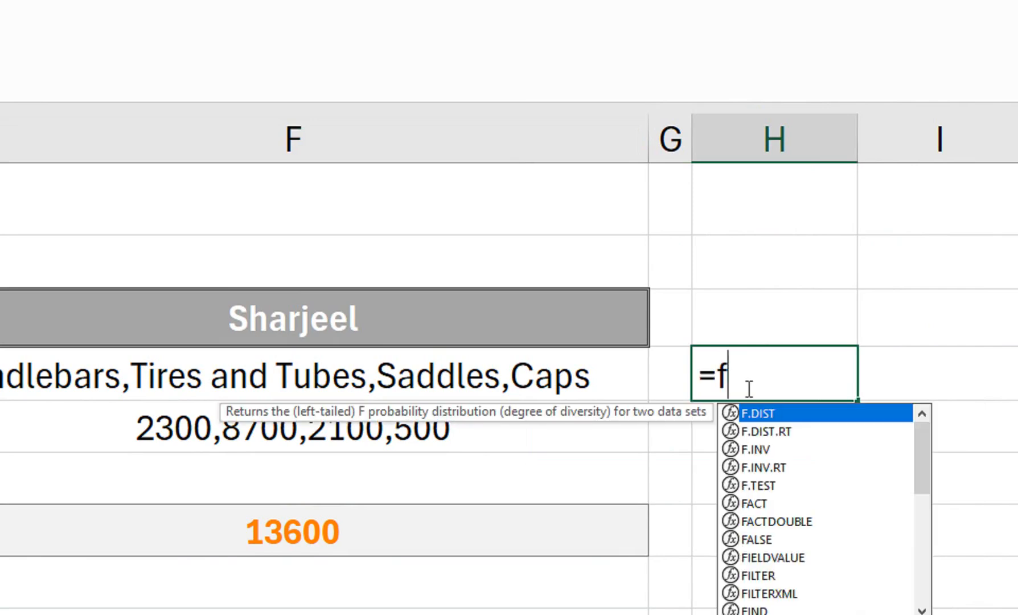
pyautogui.write('ter')
pyautogui.press('Tab')
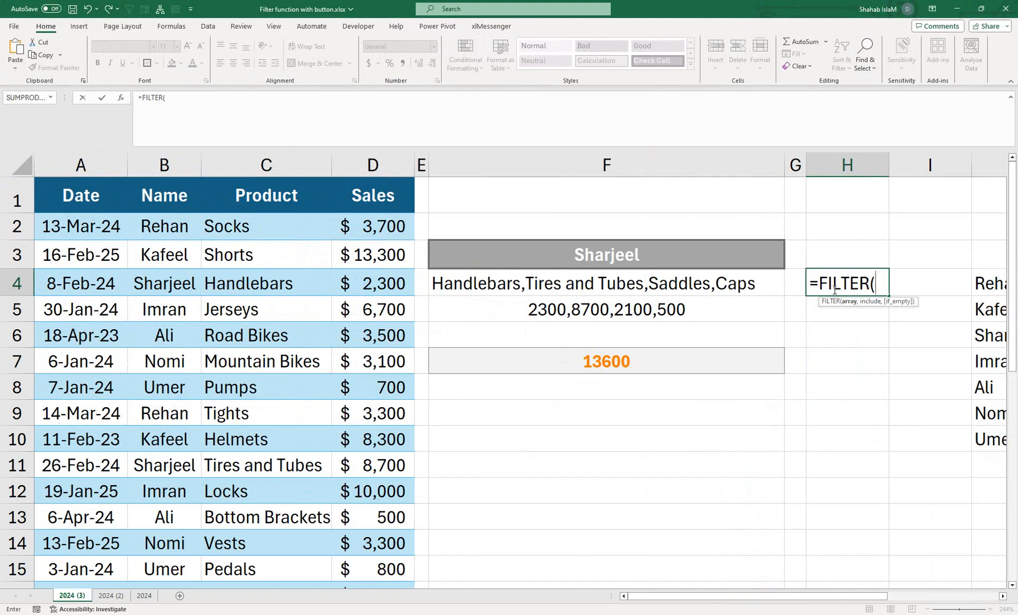
pyautogui.click(51, 228)
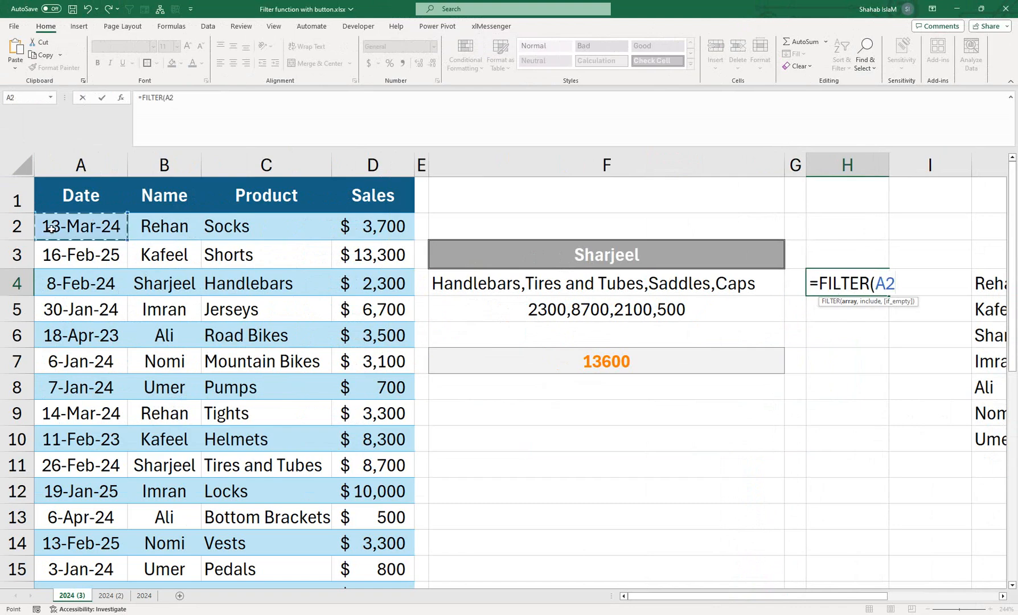
pyautogui.hotkey('ctrl', 'shift', 'Right')
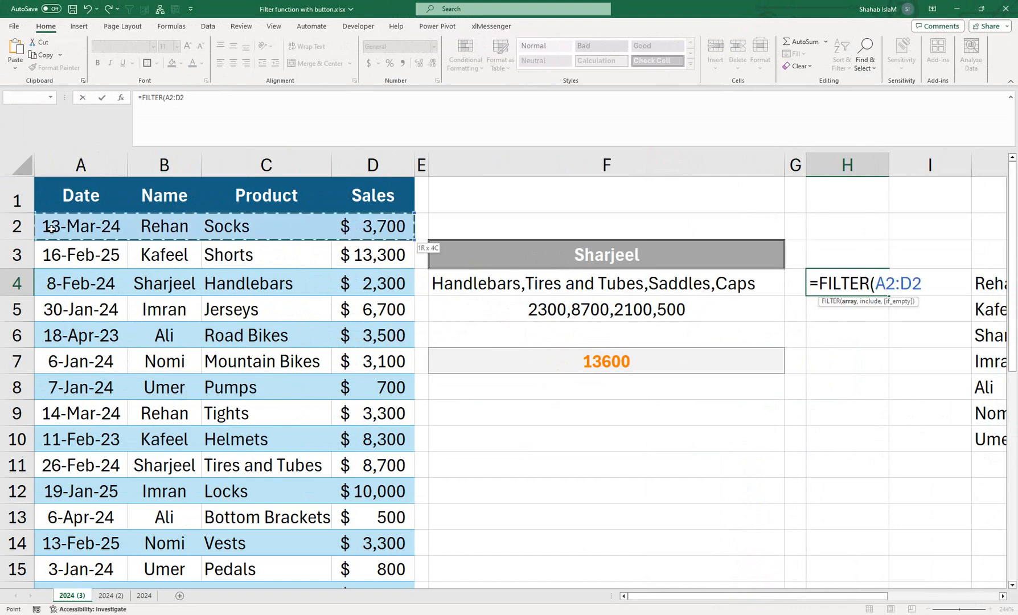
pyautogui.hotkey('ctrl', 'shift', 'Down')
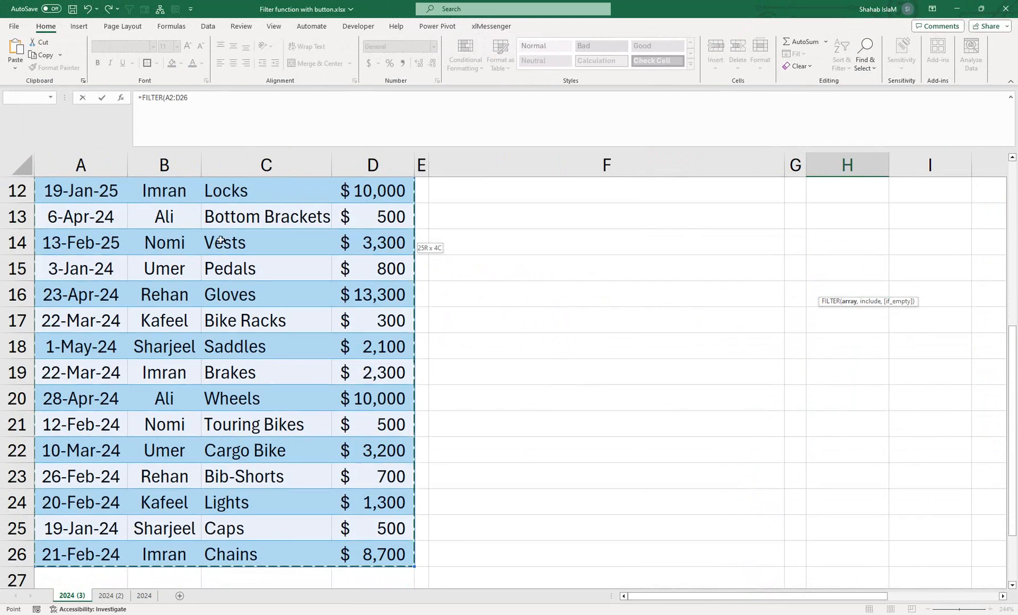
pyautogui.write(',')
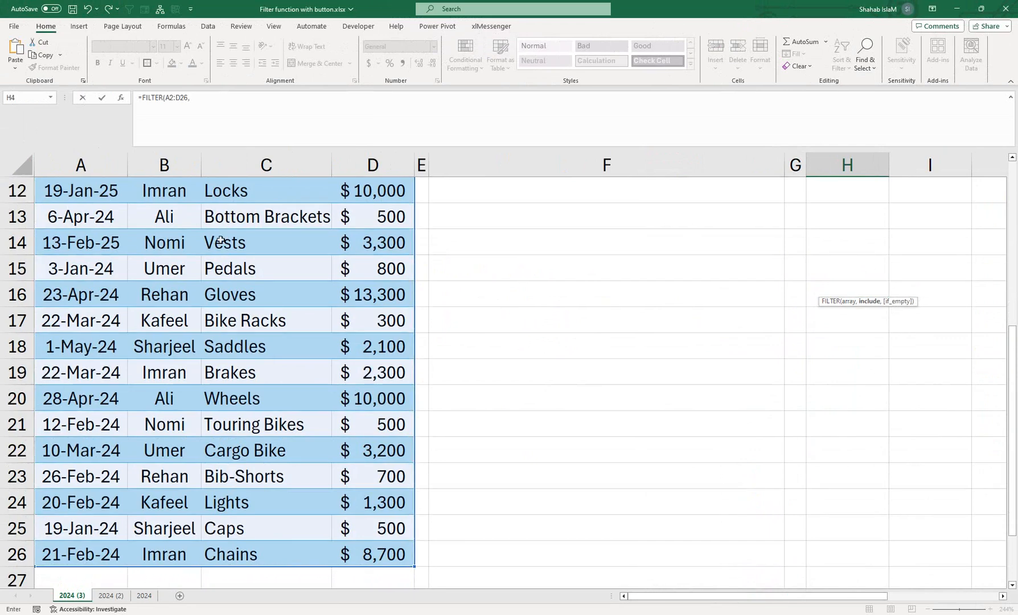
pyautogui.press('Up')
pyautogui.press('Up')
pyautogui.press('Up')
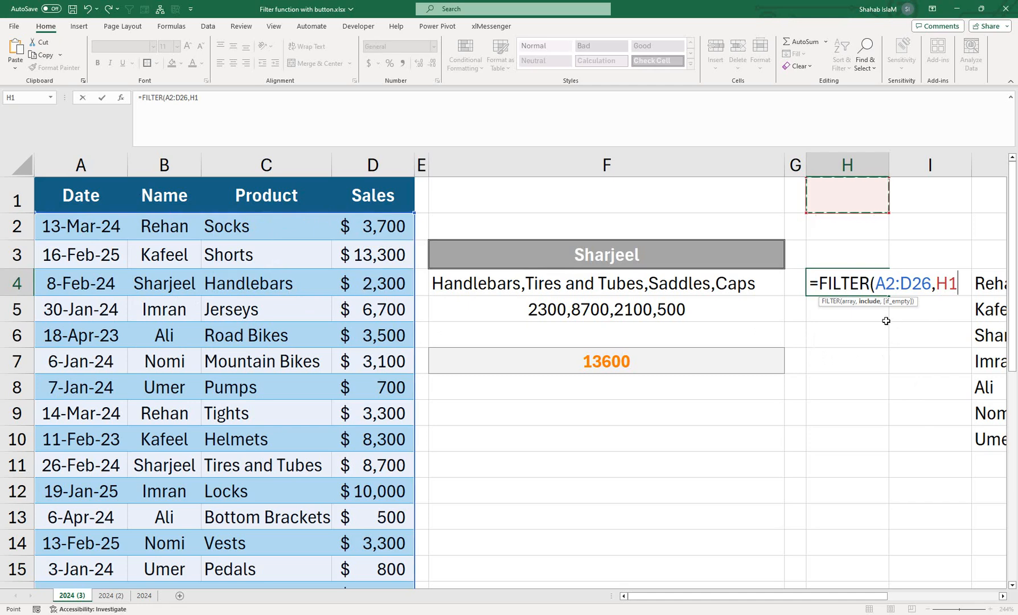
pyautogui.press('BackSpace')
pyautogui.press('BackSpace')
pyautogui.press('BackSpace')
pyautogui.press('BackSpace')
pyautogui.press('BackSpace')
pyautogui.press('BackSpace')
pyautogui.press('BackSpace')
pyautogui.press('BackSpace')
pyautogui.press('BackSpace')
pyautogui.press('BackSpace')
pyautogui.press('BackSpace')
pyautogui.press('BackSpace')
pyautogui.press('BackSpace')
pyautogui.press('BackSpace')
pyautogui.press('BackSpace')
pyautogui.press('BackSpace')
pyautogui.press('BackSpace')
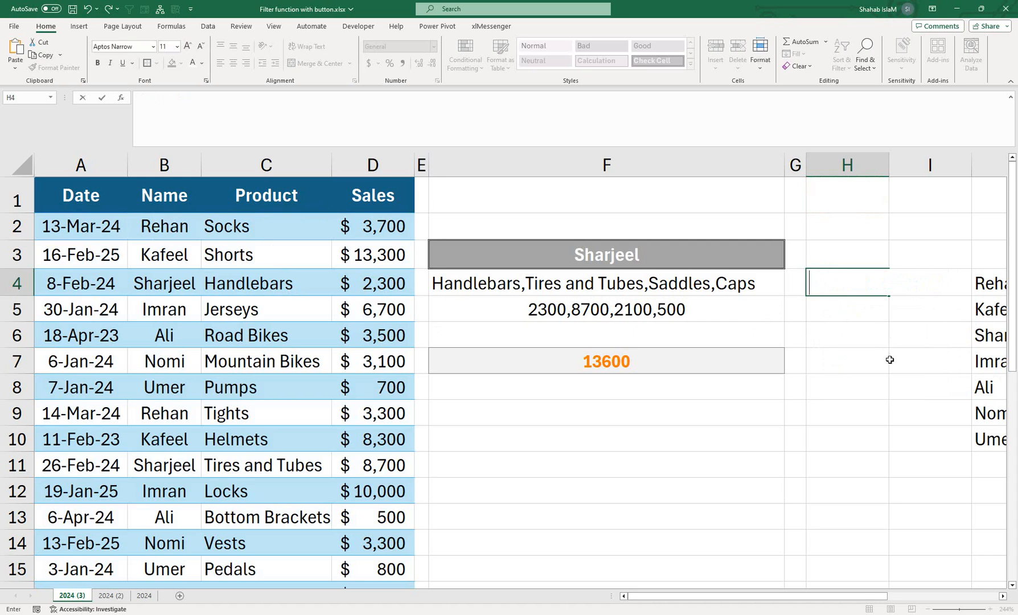
# Move the spilled list of unique names from J4 to T3, away from the results area.
pyautogui.click(890, 360)
pyautogui.hscroll(2, 890, 359)
pyautogui.moveTo(843, 283); pyautogui.dragTo(851, 436)
pyautogui.moveTo(806, 379); pyautogui.dragTo(566, 357)
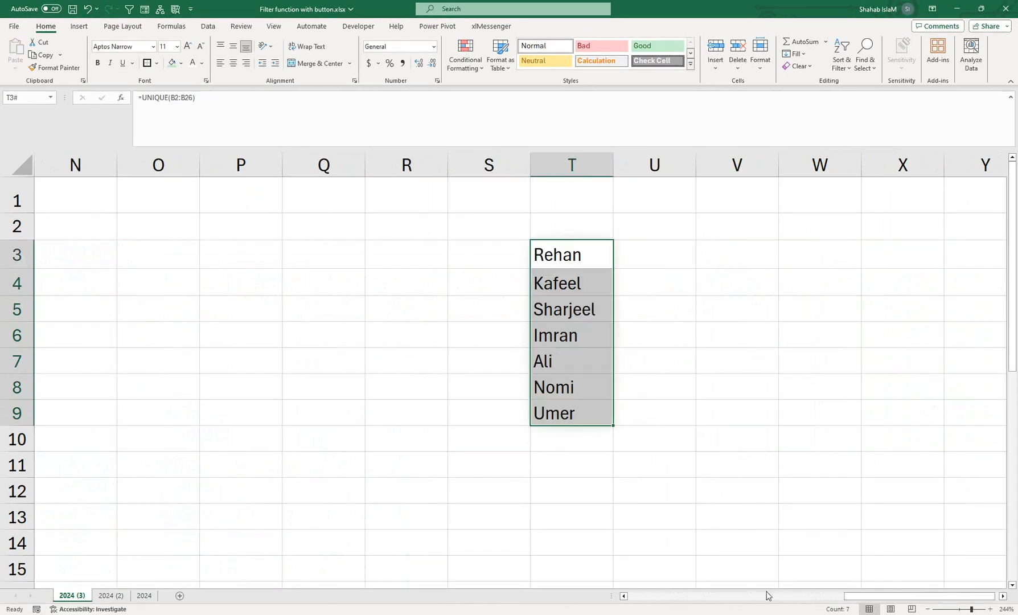
pyautogui.moveTo(840, 605); pyautogui.dragTo(622, 599)
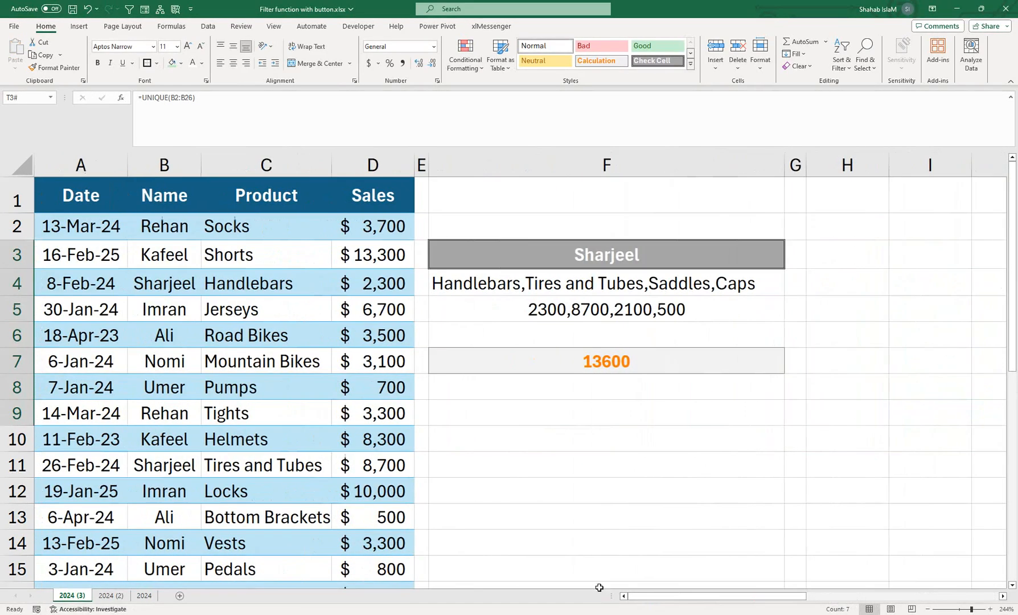
pyautogui.click(825, 257)
pyautogui.write('=t')
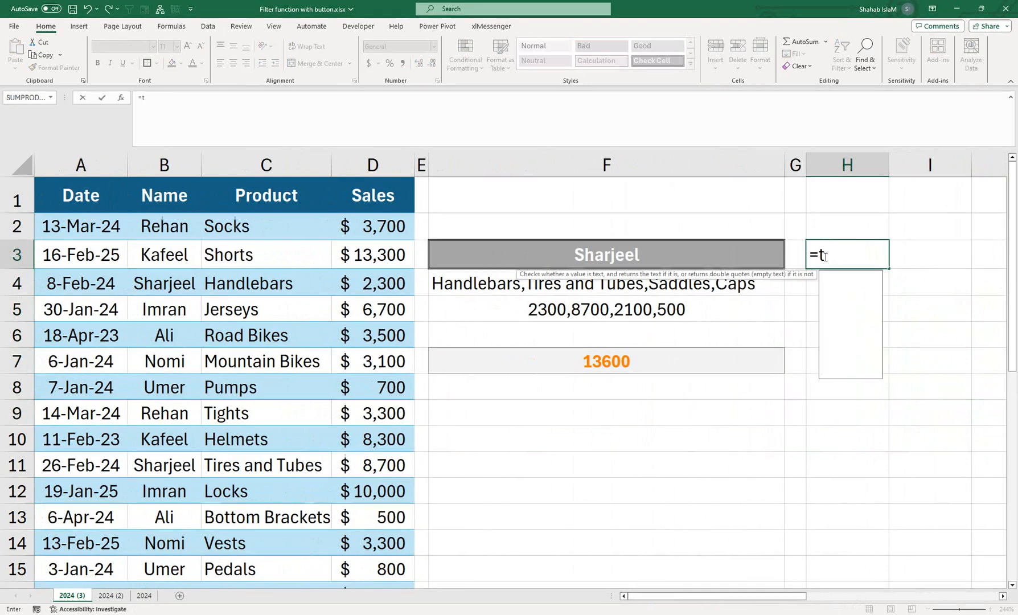
pyautogui.write('ilter')
pyautogui.press('Tab')
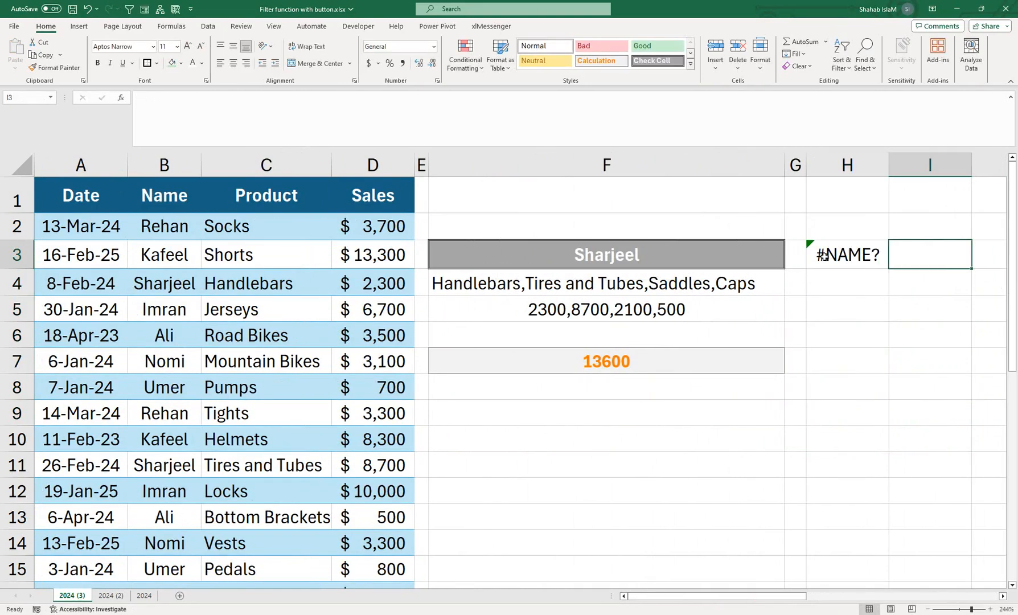
# Start a FILTER formula in H3 with the data range A2:D26 as its array.
pyautogui.click(824, 256)
pyautogui.write('=')
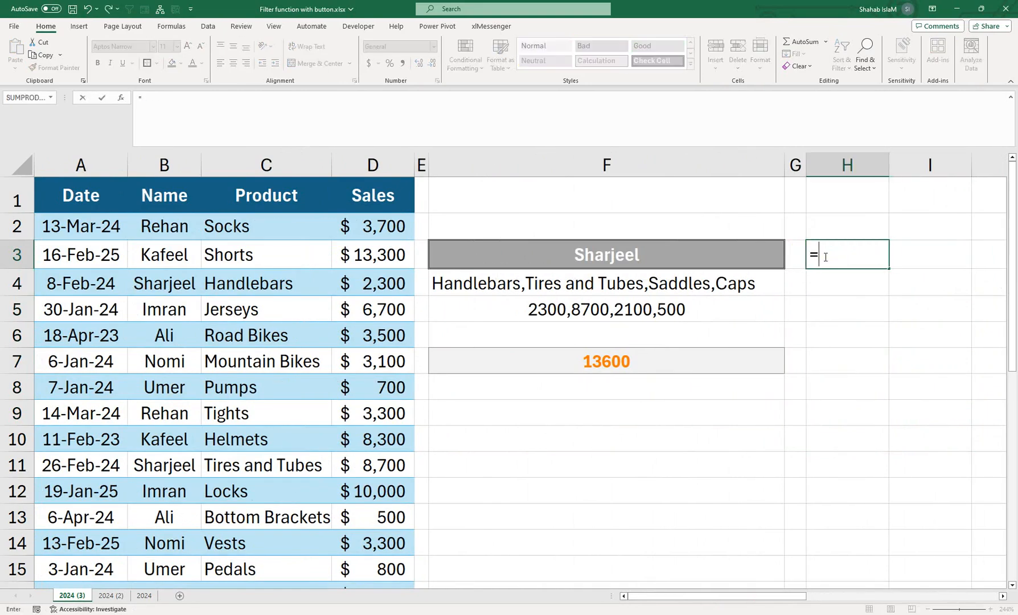
pyautogui.write('filte')
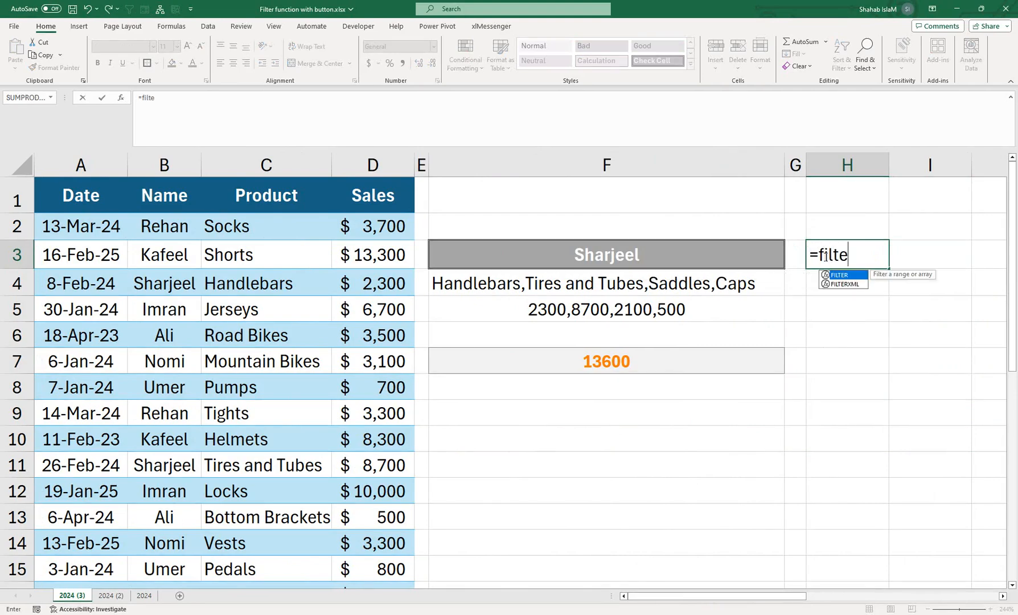
pyautogui.press('Tab')
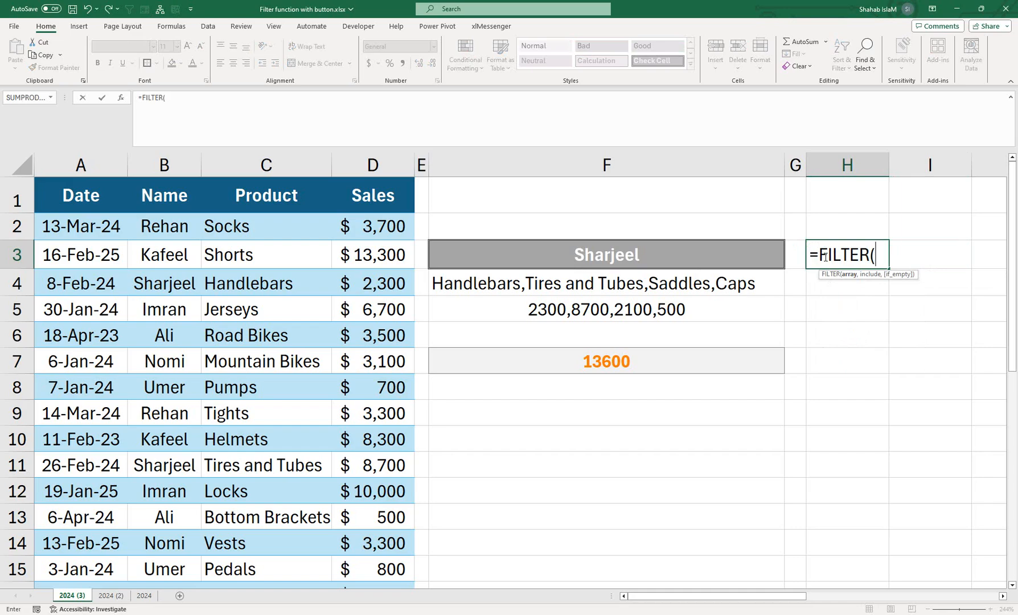
pyautogui.click(92, 226)
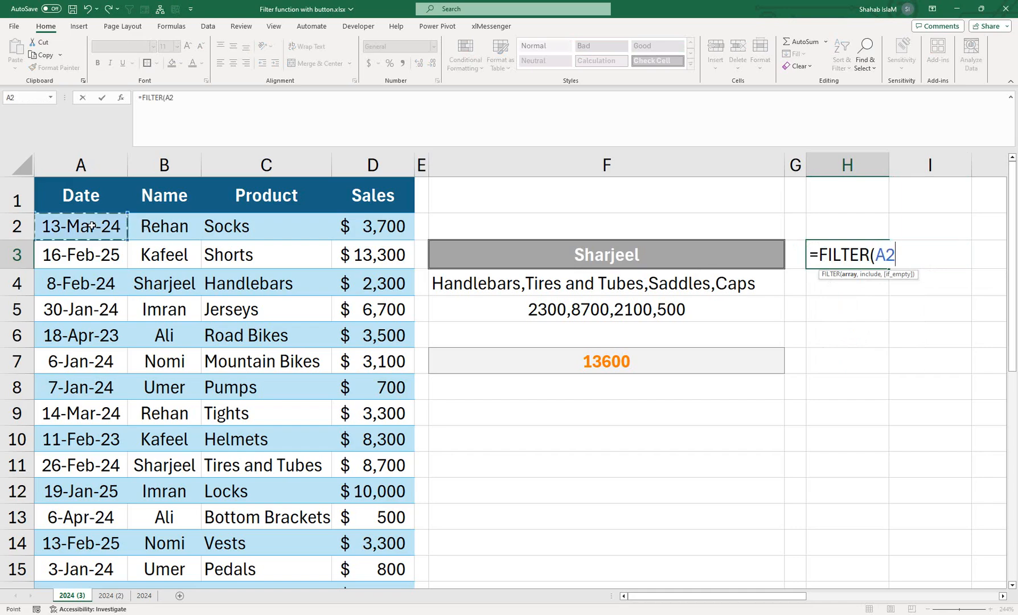
pyautogui.hotkey('shift', 'Right')
pyautogui.hotkey('shift', 'Right')
pyautogui.hotkey('shift', 'Right')
pyautogui.hotkey('ctrl', 'shift', 'Down')
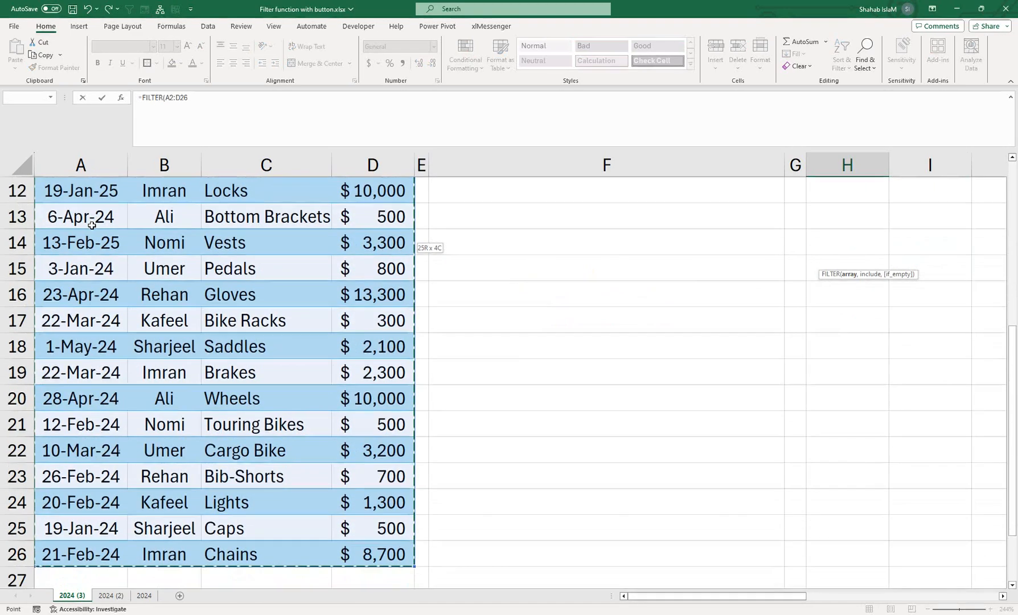
# Complete H3's FILTER with the condition B2:B26=F3 so that it returns the chosen person's records.
pyautogui.write(',')
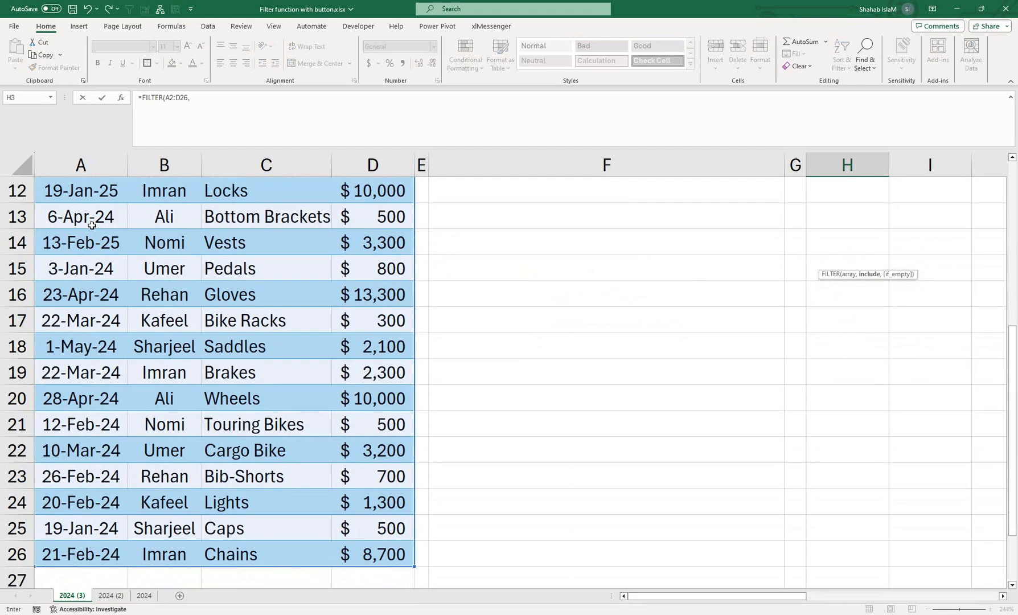
pyautogui.press('Up')
pyautogui.press('Up')
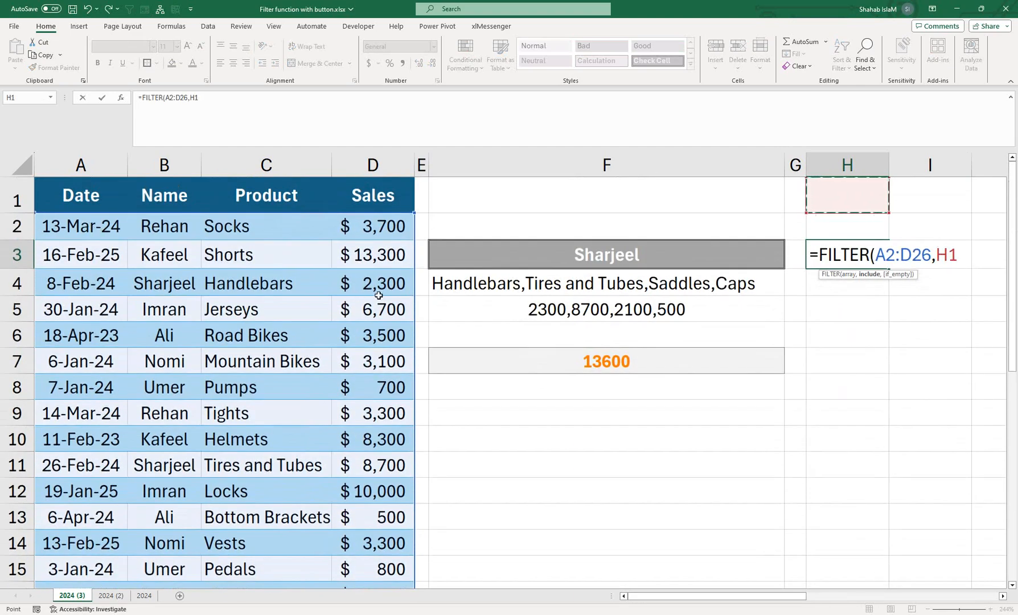
pyautogui.moveTo(173, 223); pyautogui.dragTo(165, 511)
pyautogui.write('=')
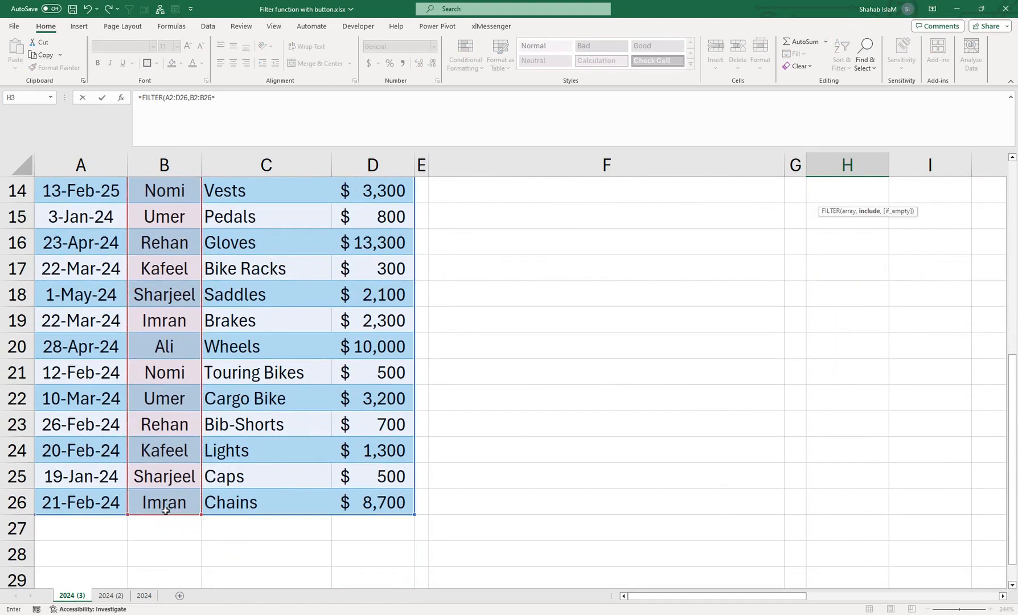
pyautogui.press('Up')
pyautogui.press('Up')
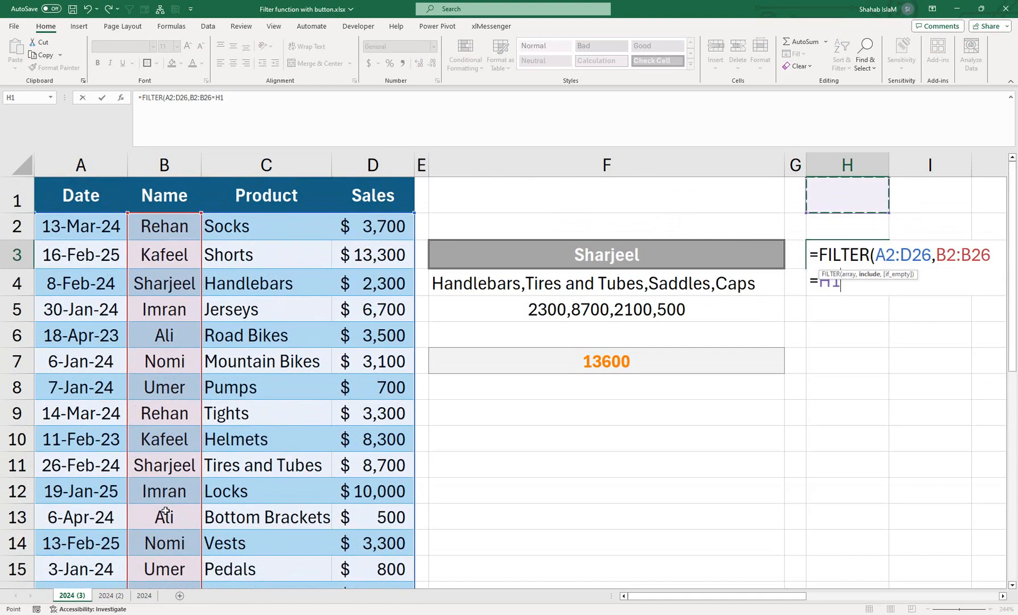
pyautogui.click(617, 262)
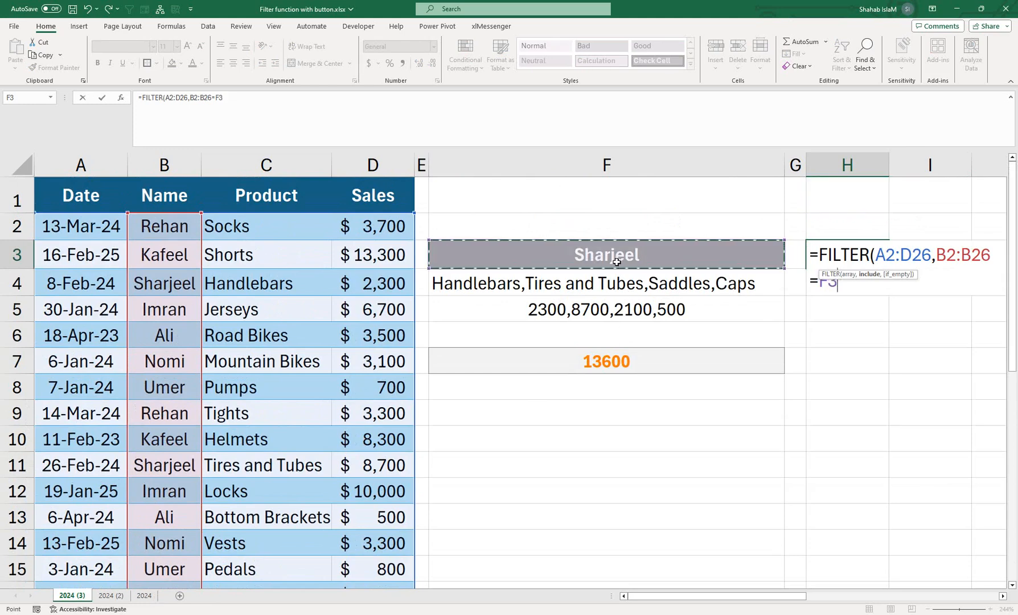
pyautogui.write(')')
pyautogui.press('Return')
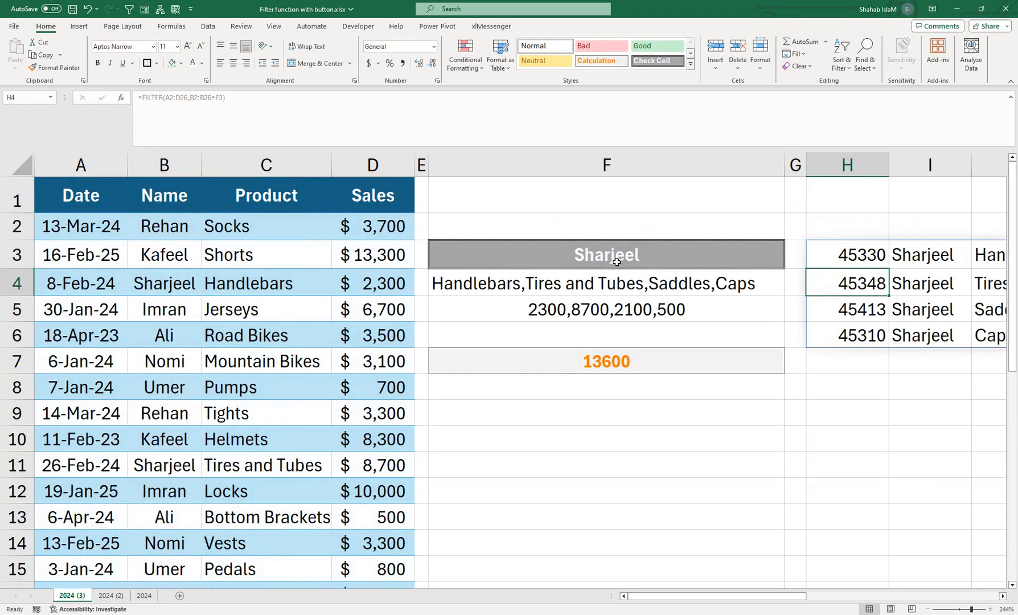
# Apply the day-month-year date format to H3:H6 and fit column J to its product names.
pyautogui.moveTo(850, 255); pyautogui.dragTo(837, 345)
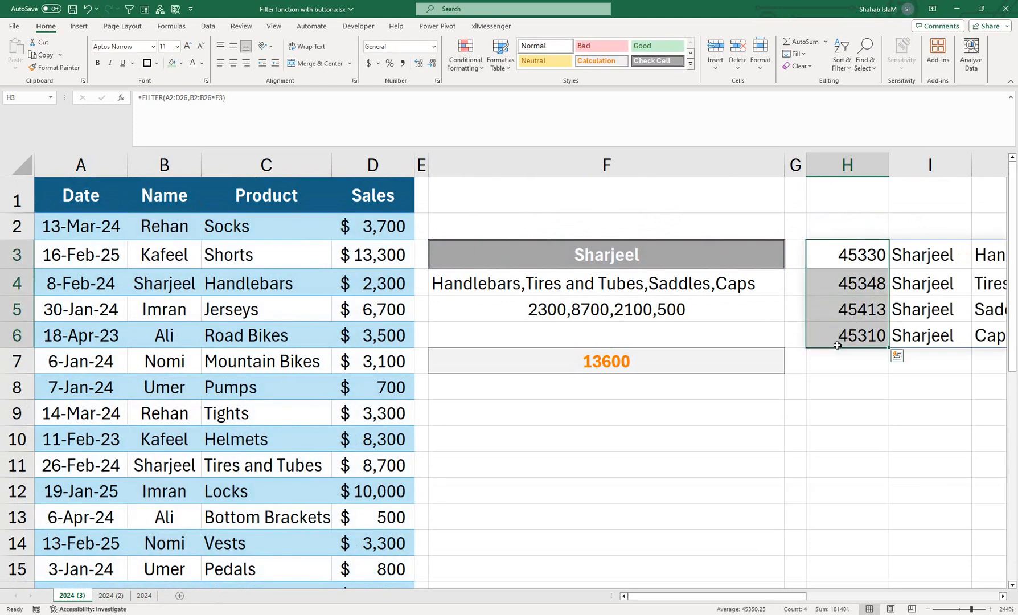
pyautogui.hotkey('ctrl', 'shift', '3')
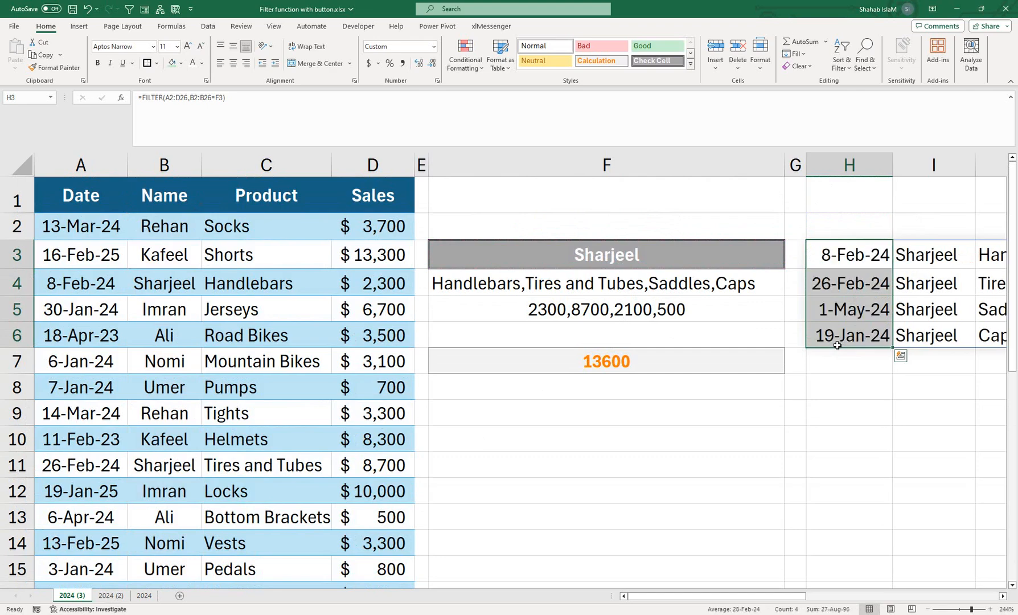
pyautogui.moveTo(793, 597); pyautogui.dragTo(872, 572)
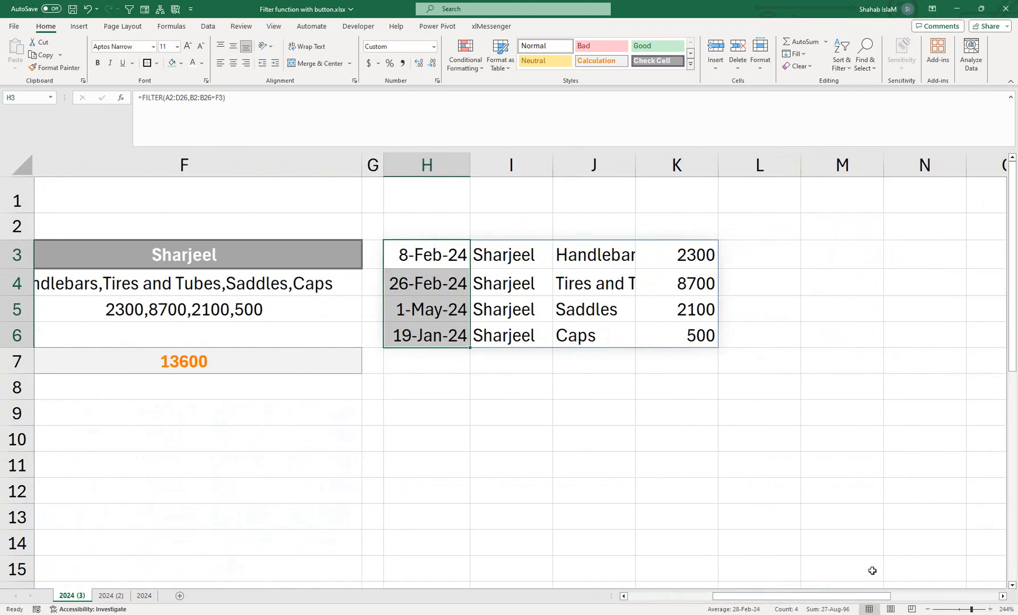
pyautogui.doubleClick(634, 164)
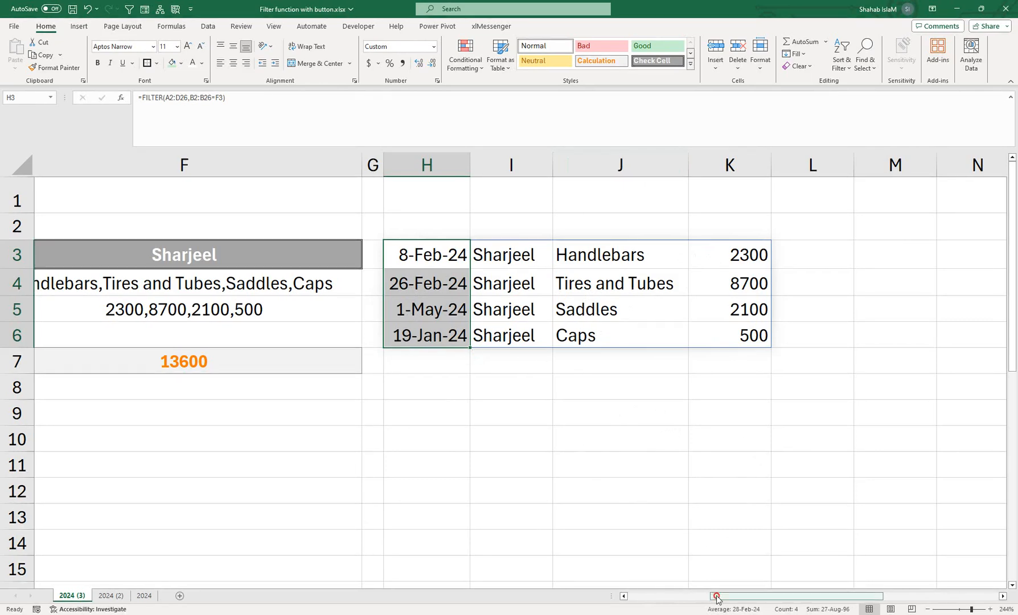
pyautogui.moveTo(710, 597); pyautogui.dragTo(686, 596)
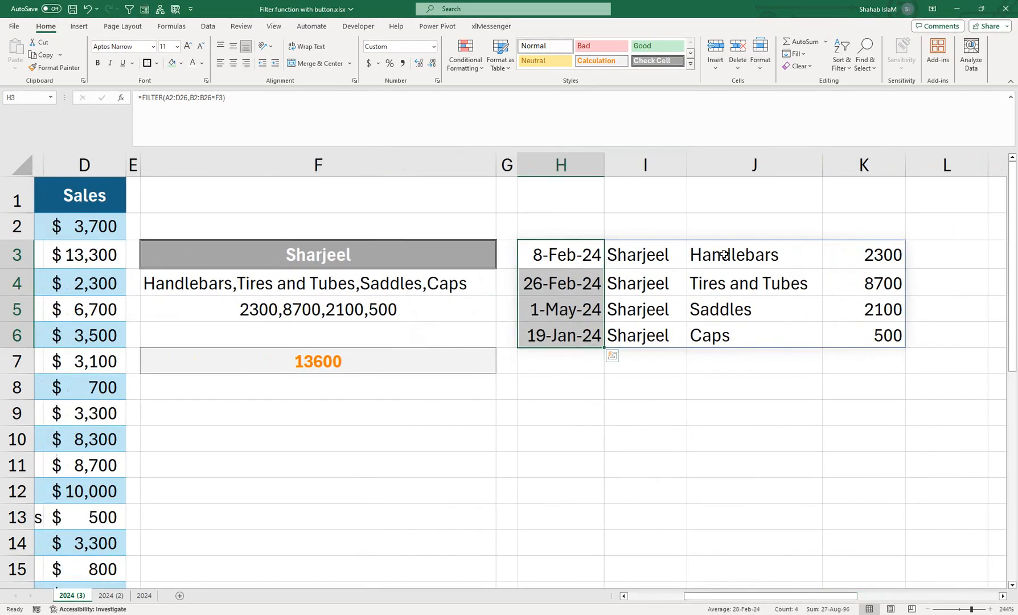
# Wrap H3's existing formula in an outer FILTER, using the inner FILTER result as its array.
pyautogui.moveTo(734, 283); pyautogui.dragTo(748, 329)
pyautogui.moveTo(777, 263); pyautogui.dragTo(883, 333)
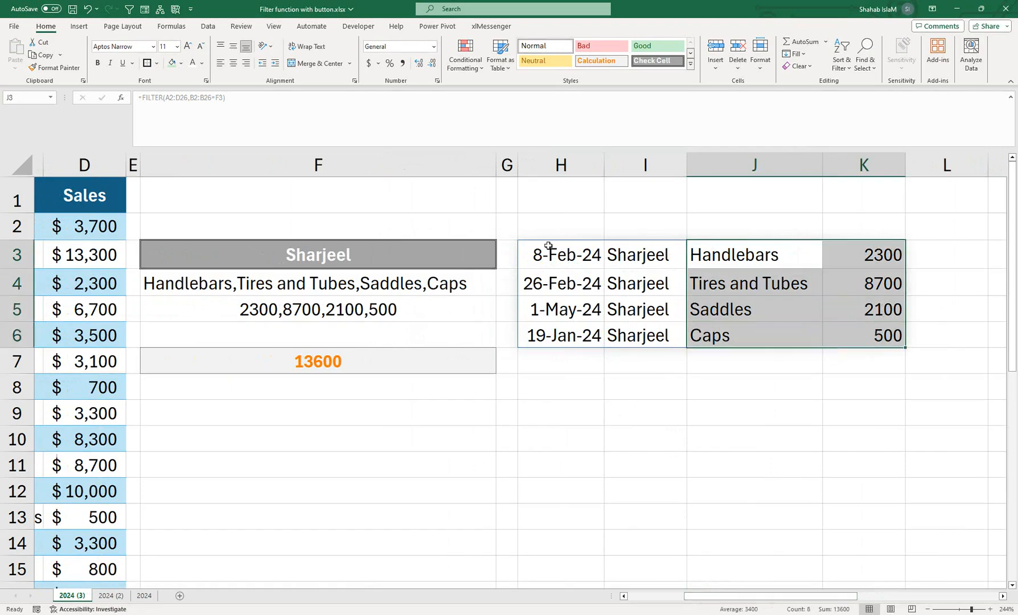
pyautogui.click(553, 256)
pyautogui.doubleClick(553, 257)
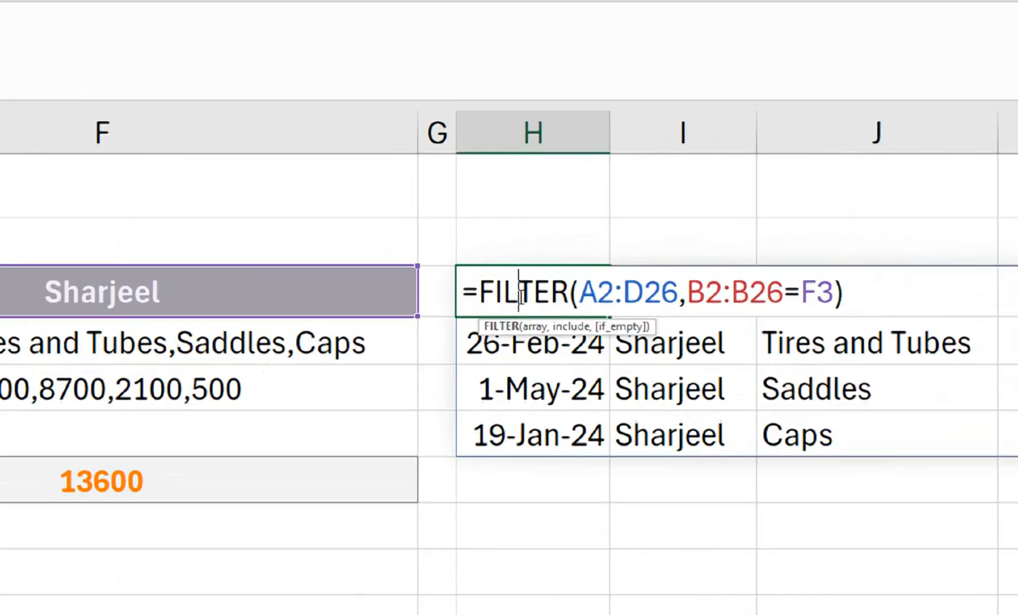
pyautogui.click(532, 258)
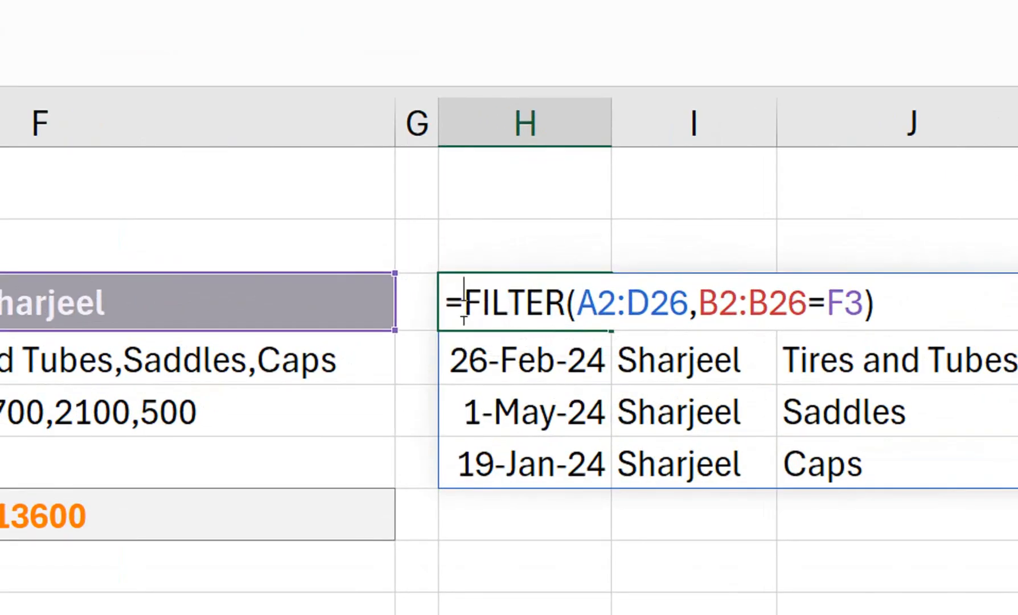
pyautogui.write('filter')
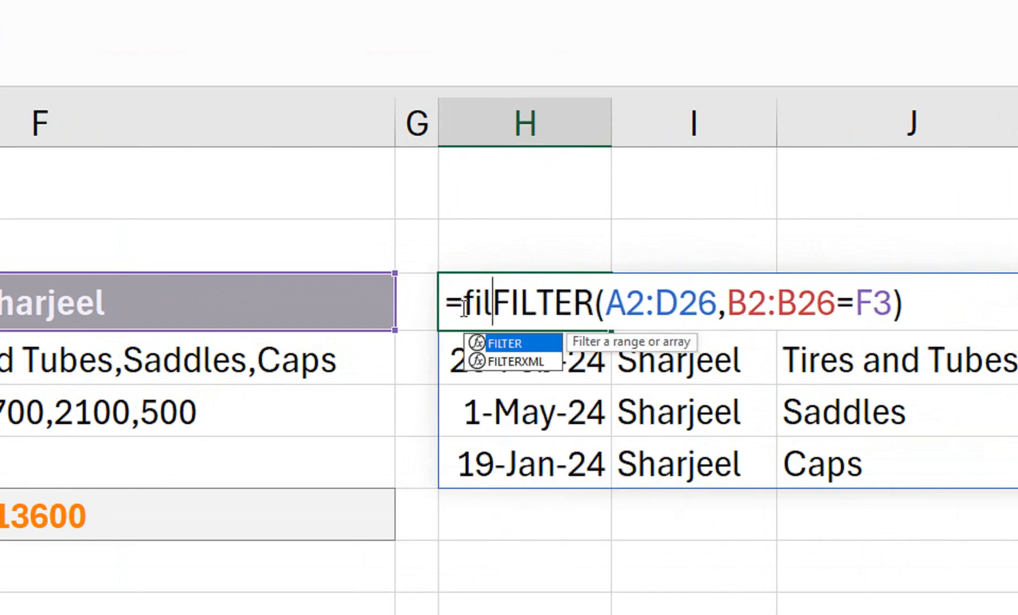
pyautogui.press('Tab')
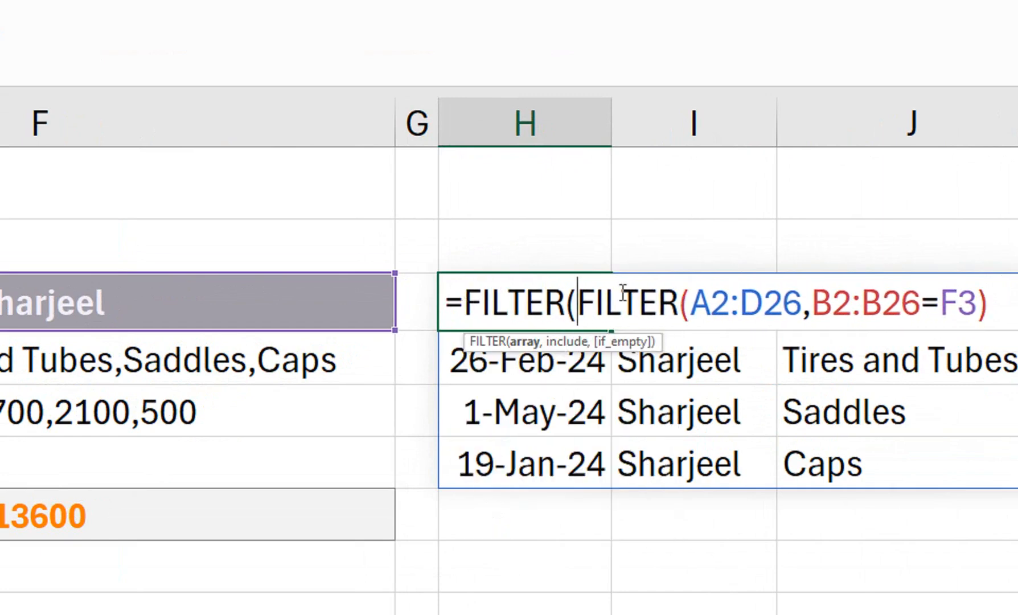
pyautogui.click(838, 301)
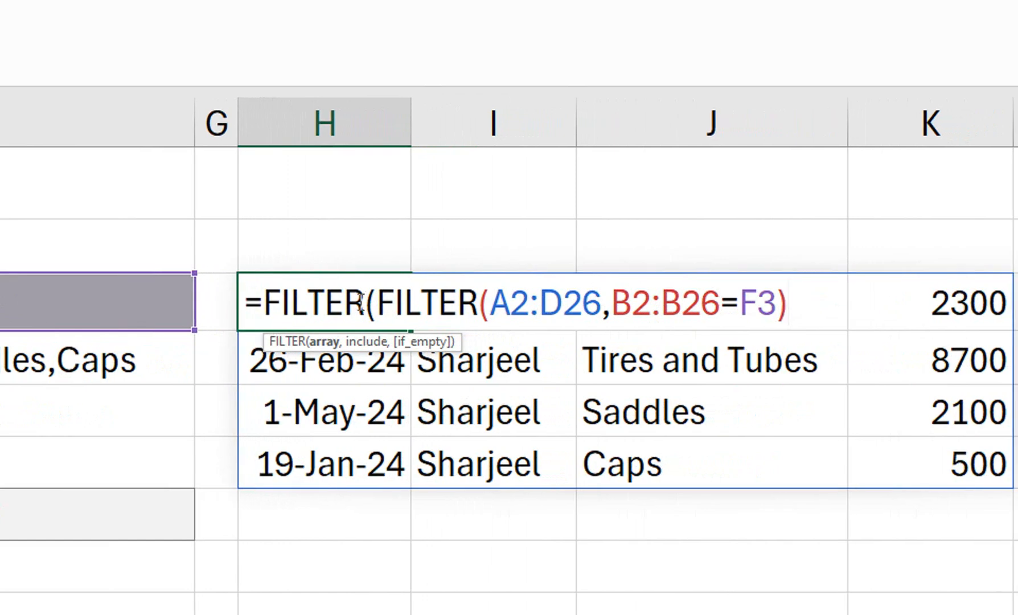
# Complete the outer FILTER with the include array {0,0,1,1} to keep only product and sales, and fit column H to its contents.
pyautogui.write(',{')
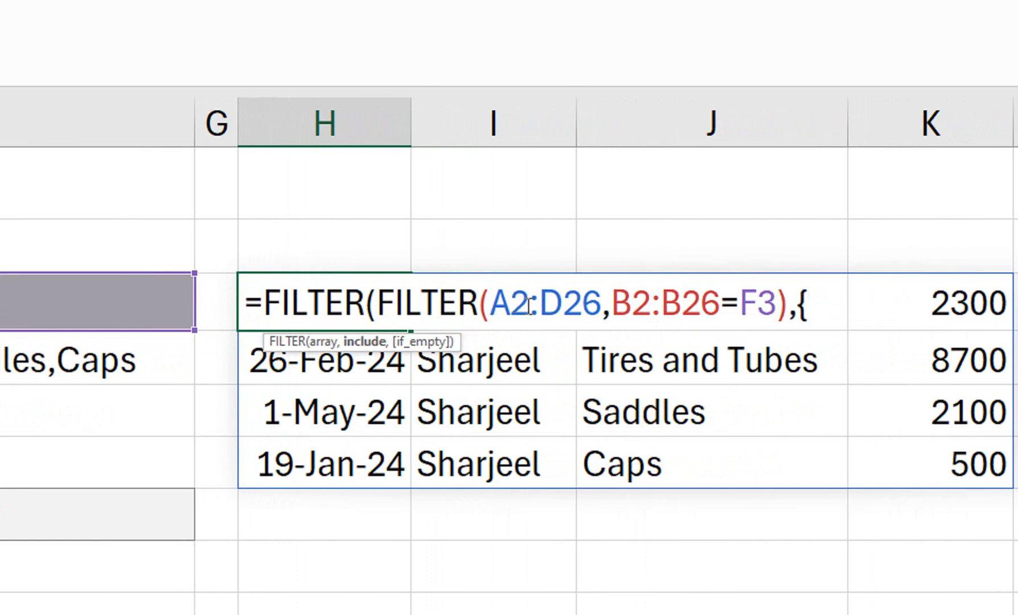
pyautogui.write('0,0')
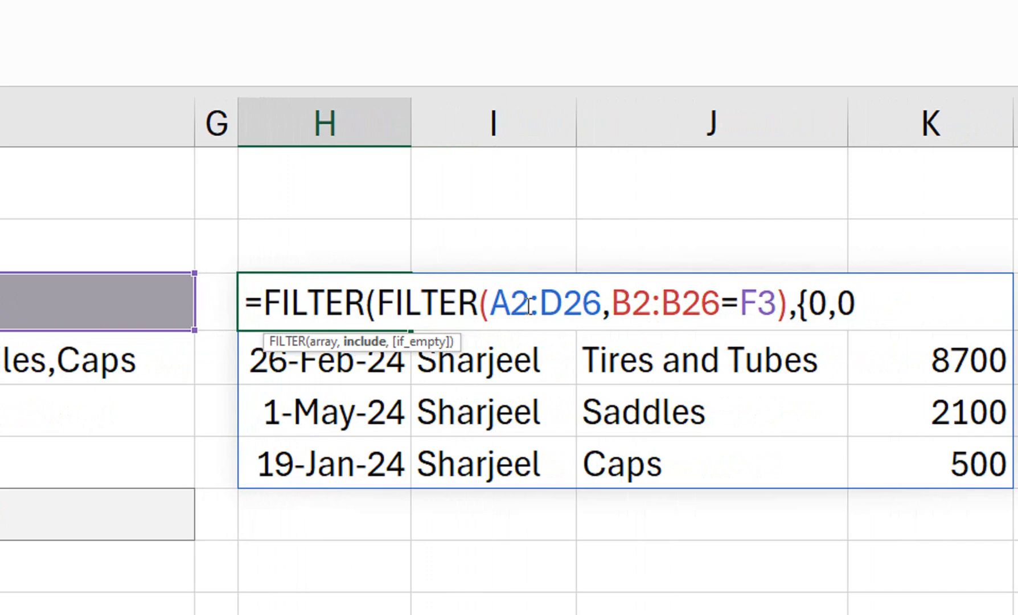
pyautogui.write(',1,1')
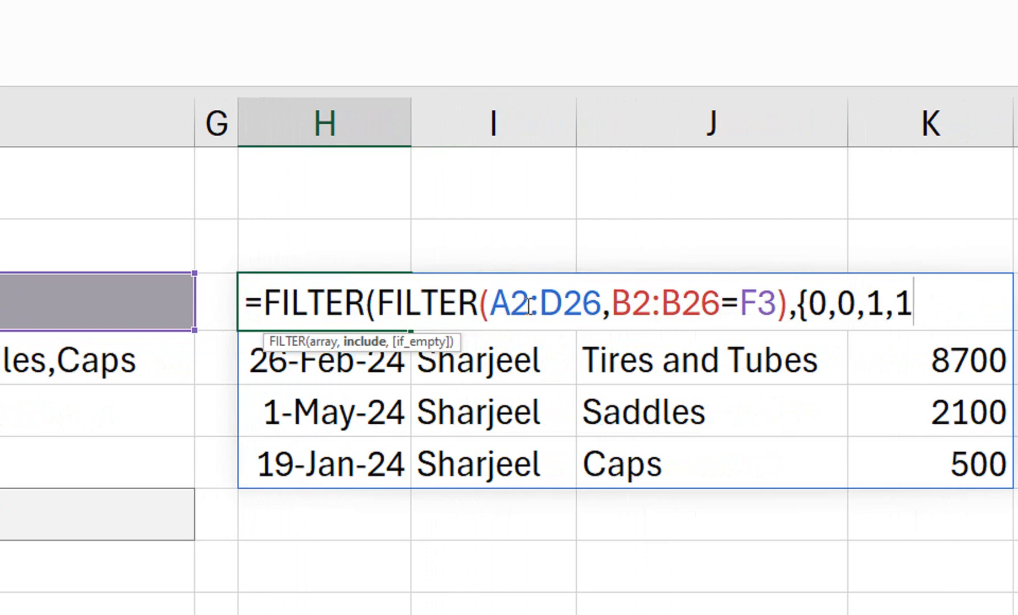
pyautogui.write('})')
pyautogui.press('Return')
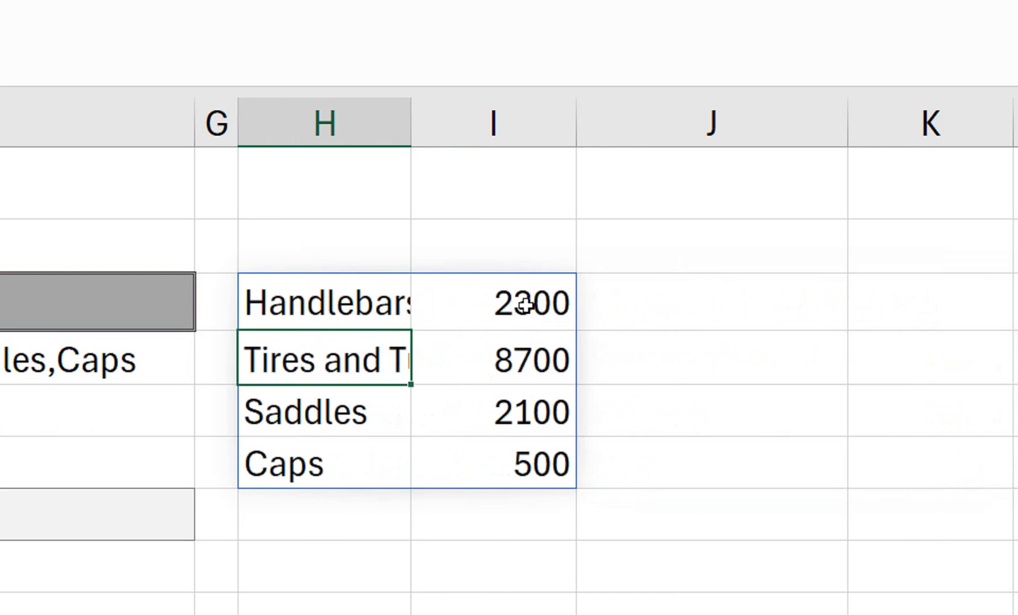
pyautogui.doubleClick(413, 120)
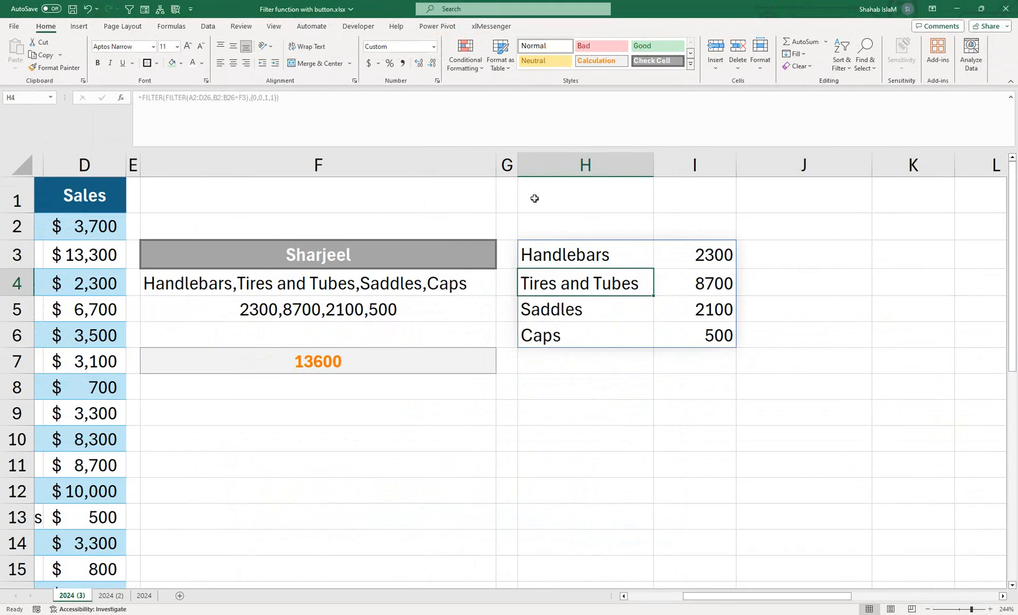
# Fill the name cell F3 with black and choose the first name in its drop-down list.
pyautogui.click(410, 244)
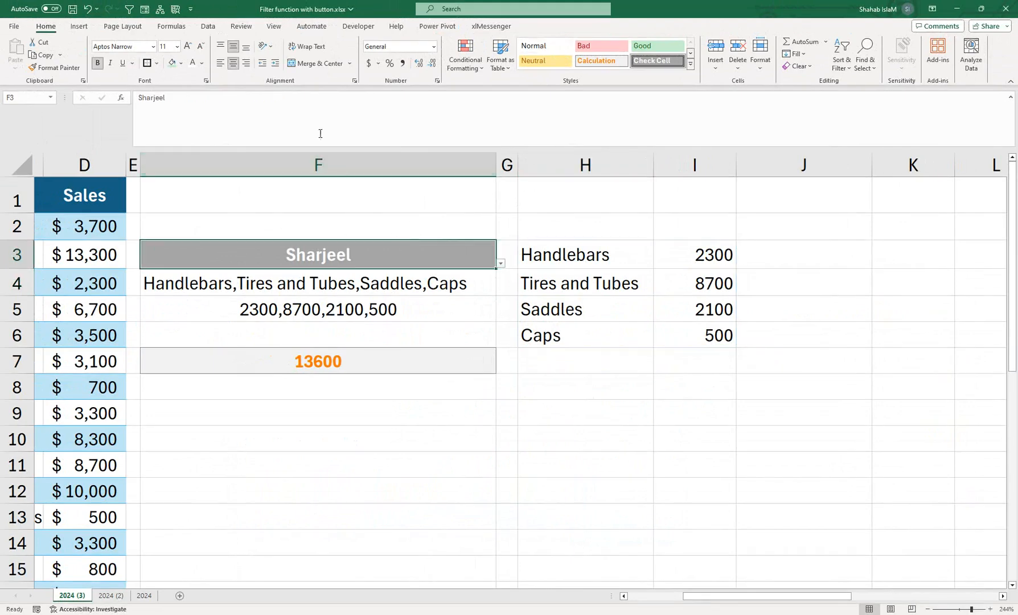
pyautogui.click(181, 62)
pyautogui.click(179, 92)
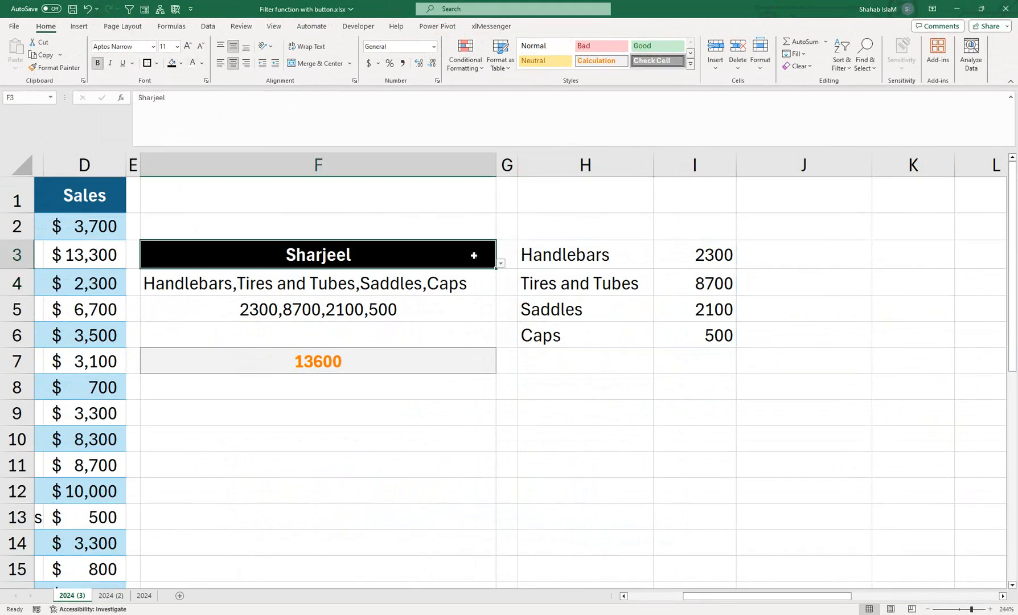
pyautogui.click(499, 264)
pyautogui.click(475, 276)
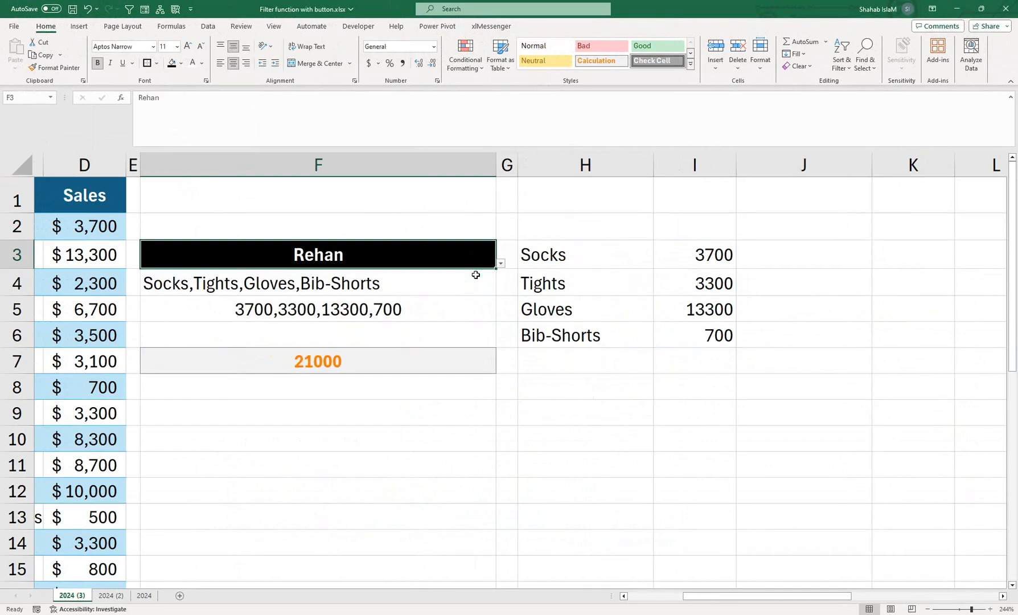
# Center the joined products and sales in F4:F5 horizontally.
pyautogui.moveTo(357, 279); pyautogui.dragTo(359, 307)
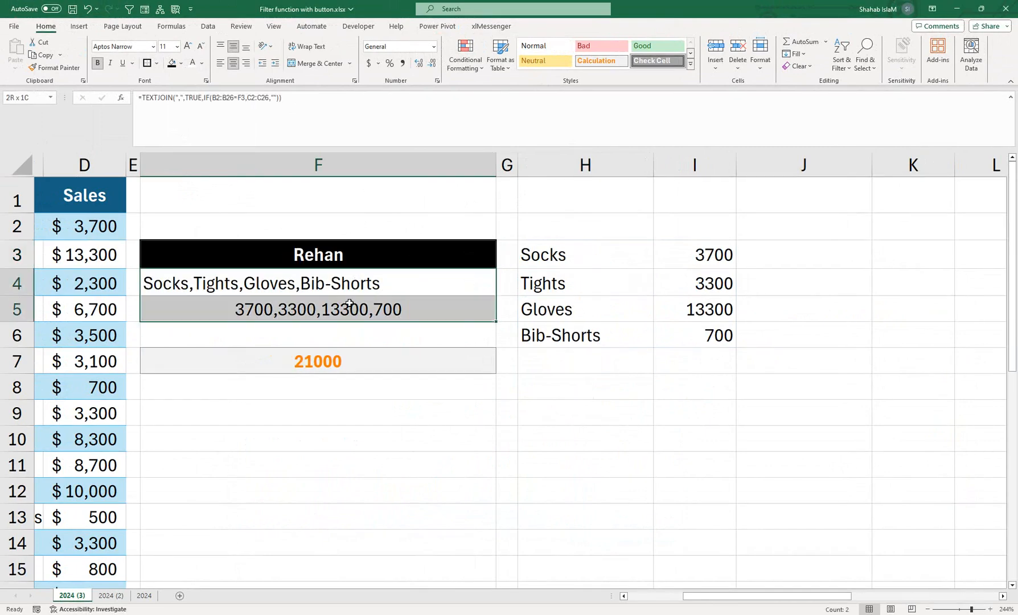
pyautogui.click(233, 62)
pyautogui.click(362, 280)
# Compare the filtered list with the joined results and choose the fourth name in F3's drop-down list.
pyautogui.moveTo(533, 256); pyautogui.dragTo(673, 328)
pyautogui.moveTo(352, 292); pyautogui.dragTo(339, 317)
pyautogui.click(451, 263)
pyautogui.click(500, 263)
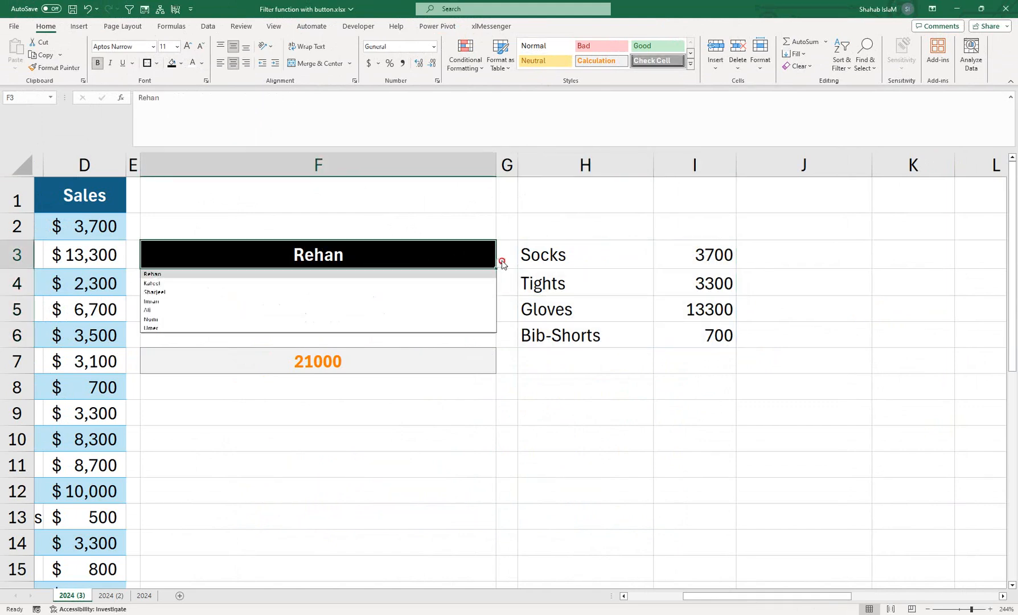
pyautogui.click(447, 302)
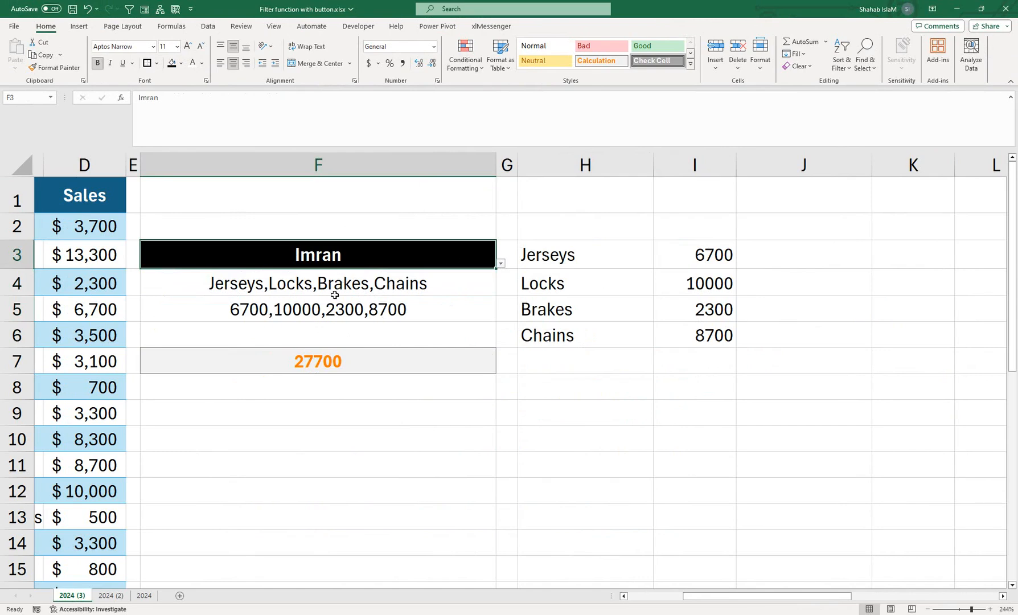
# Check the total in F7 and view the formatted version of the report on the 2024 sheet.
pyautogui.click(307, 366)
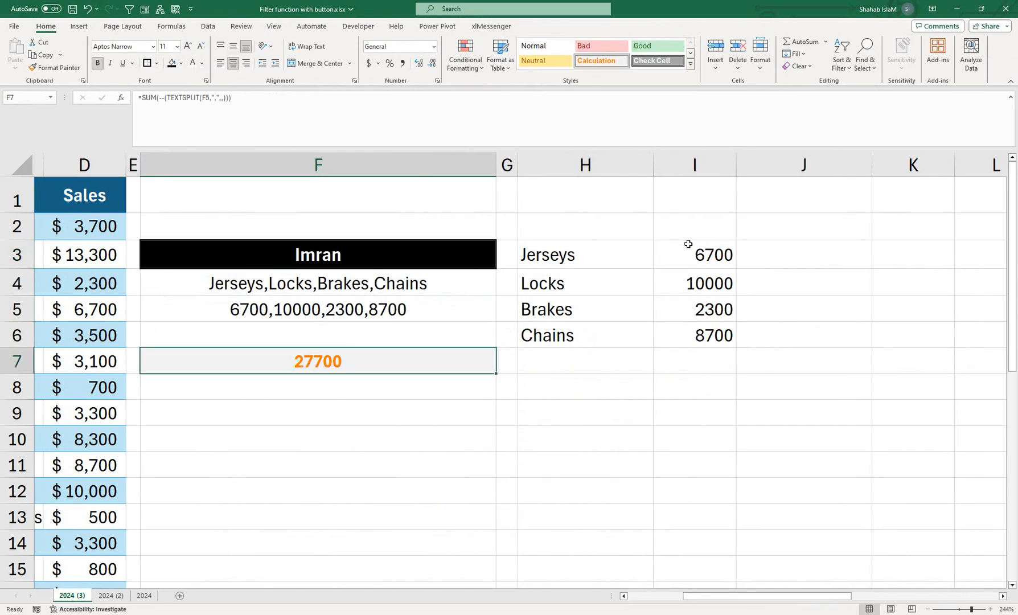
pyautogui.moveTo(707, 596); pyautogui.dragTo(557, 581)
pyautogui.click(111, 596)
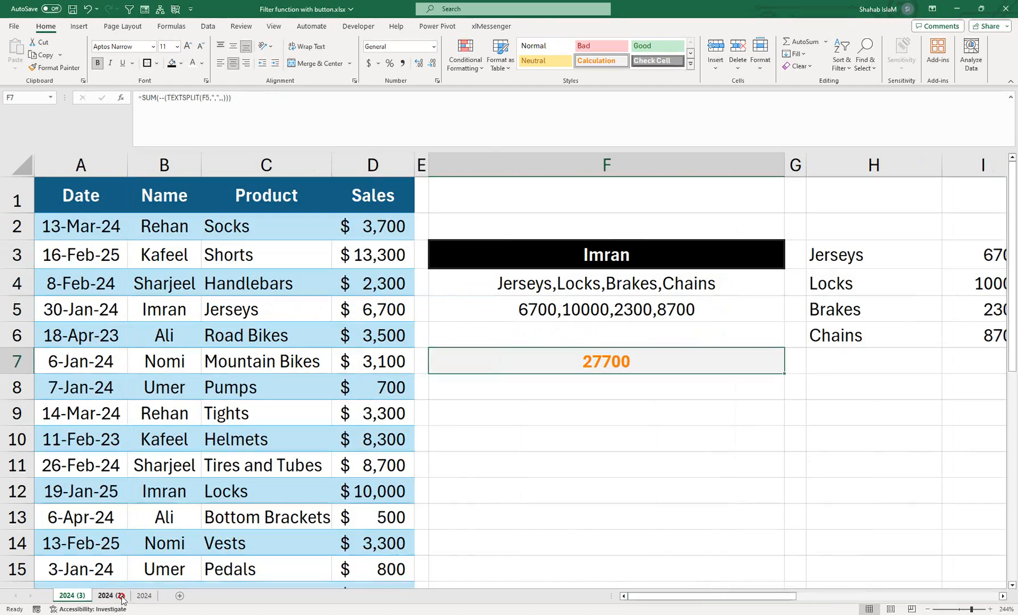
pyautogui.click(73, 595)
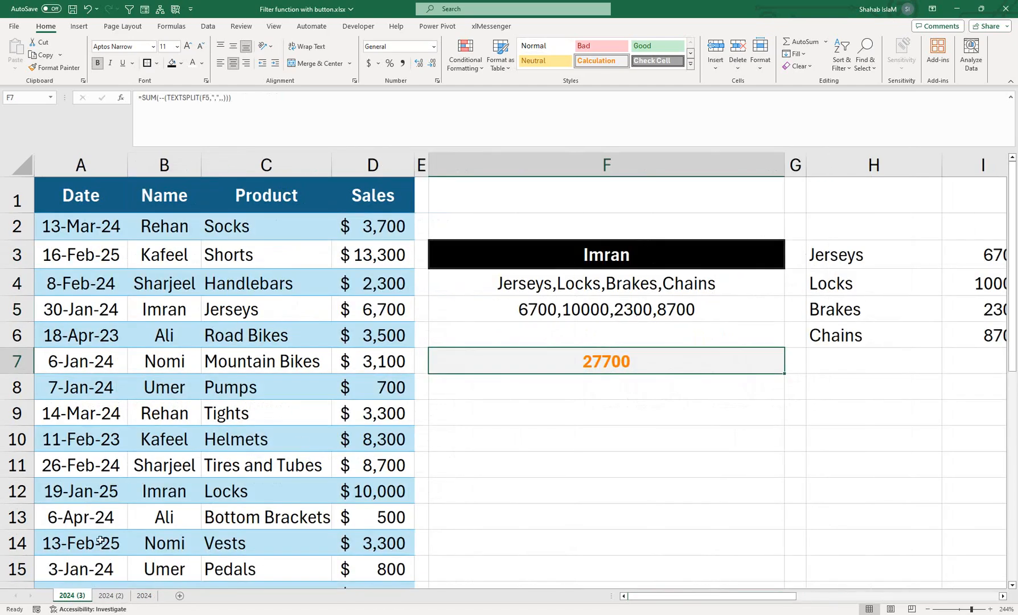
pyautogui.click(144, 595)
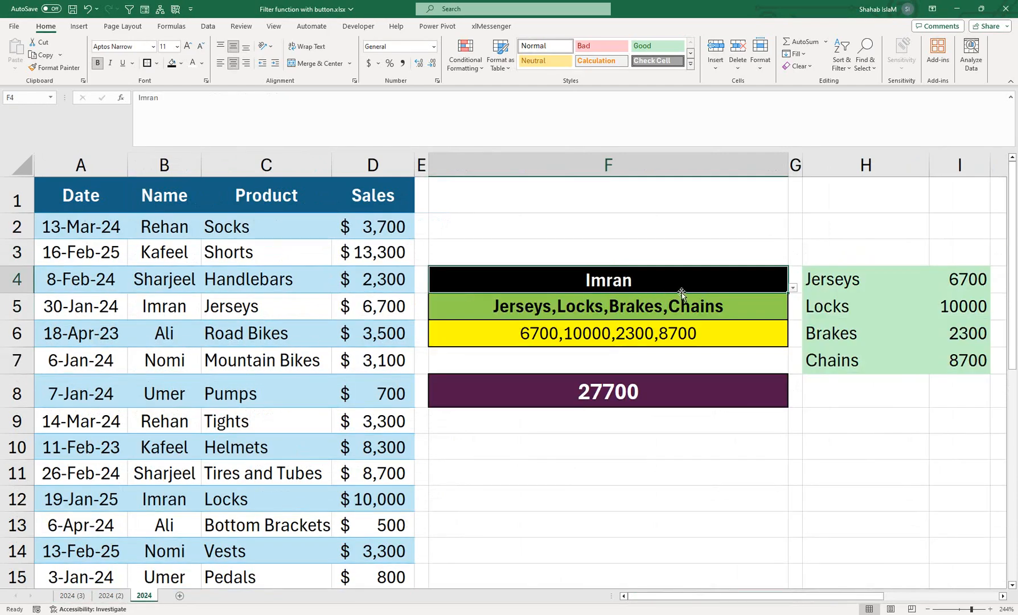